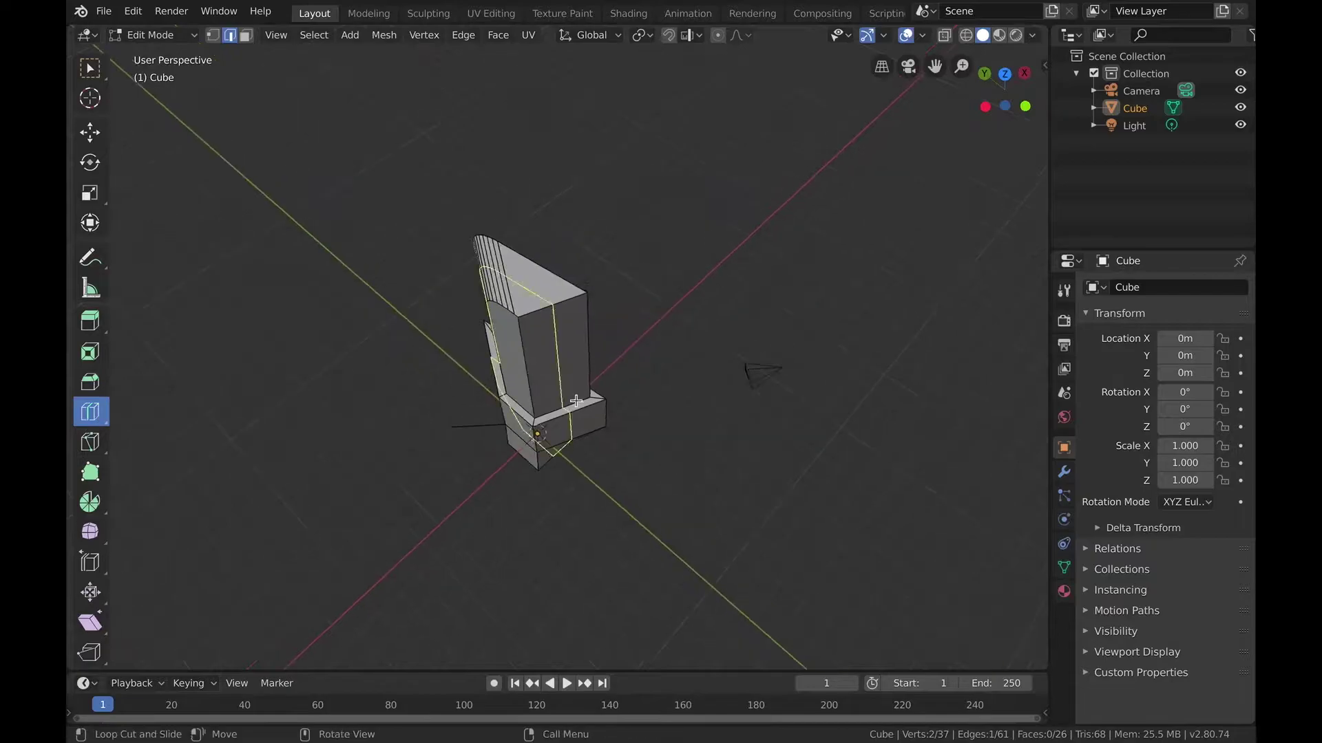
{"action": "mouse_move", "coordinate": [559, 289]}
{"action": "left_mouse_down"}
{"action": "mouse_move", "coordinate": [530, 288]}
{"action": "mouse_move", "coordinate": [585, 293]}
{"action": "left_mouse_up"}
{"action": "middle_click_drag", "start_coordinate": [275, 536], "coordinate": [73, 495]}
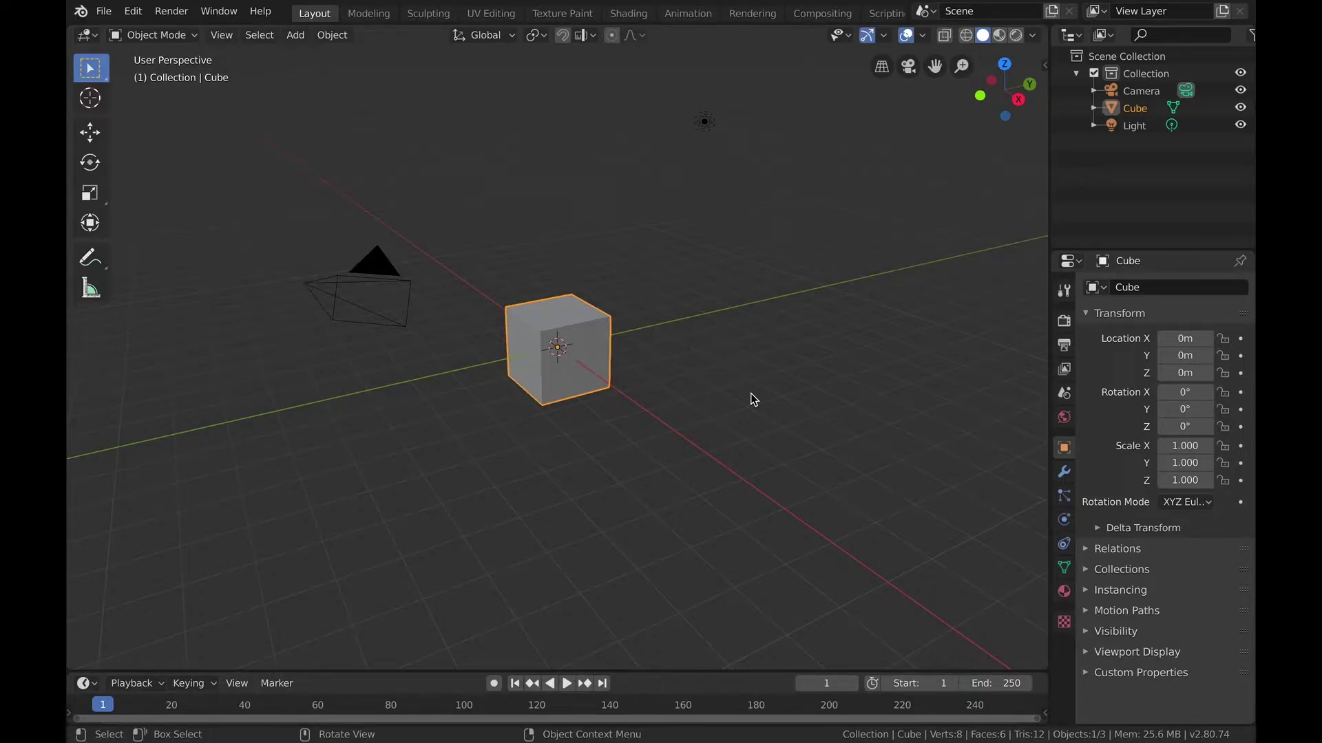
- Toggle the default cube between Object Mode and Edit Mode, finishing in Edit Mode
{"action": "key", "text": "Tab"}
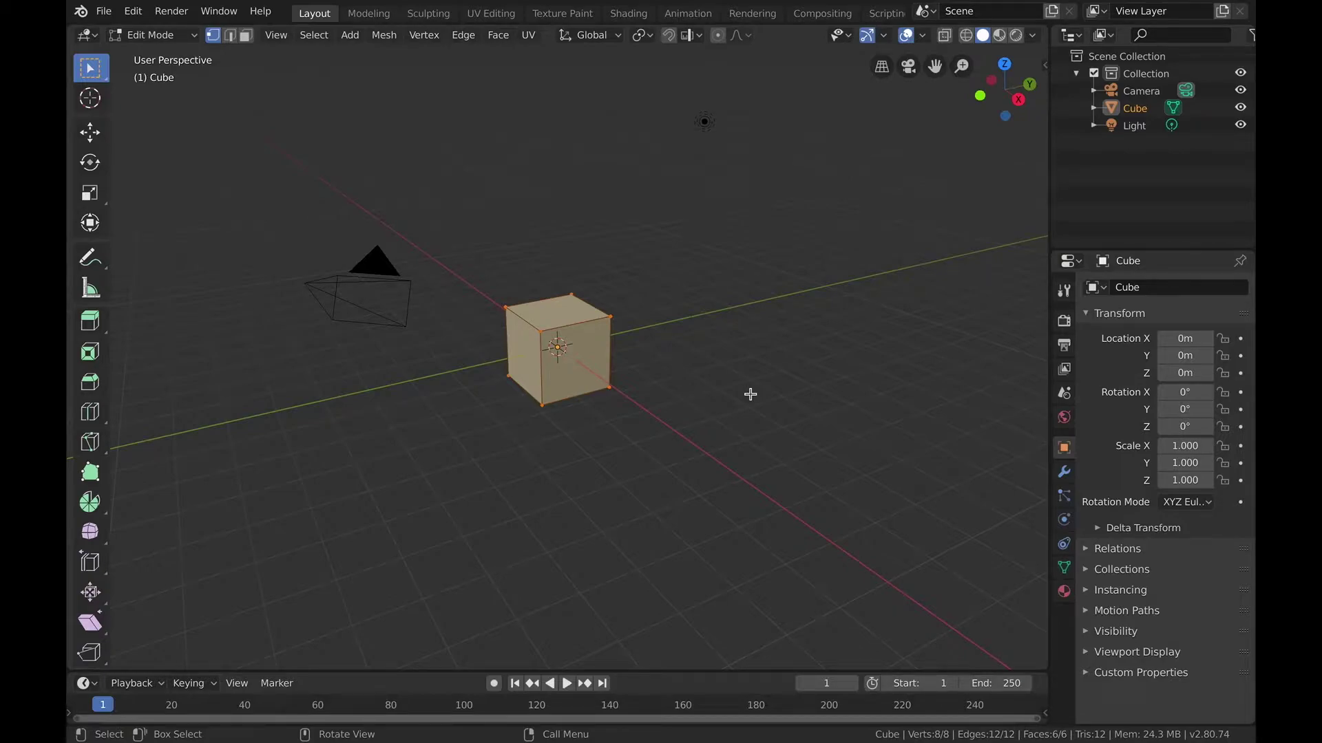
{"action": "key", "text": "Tab"}
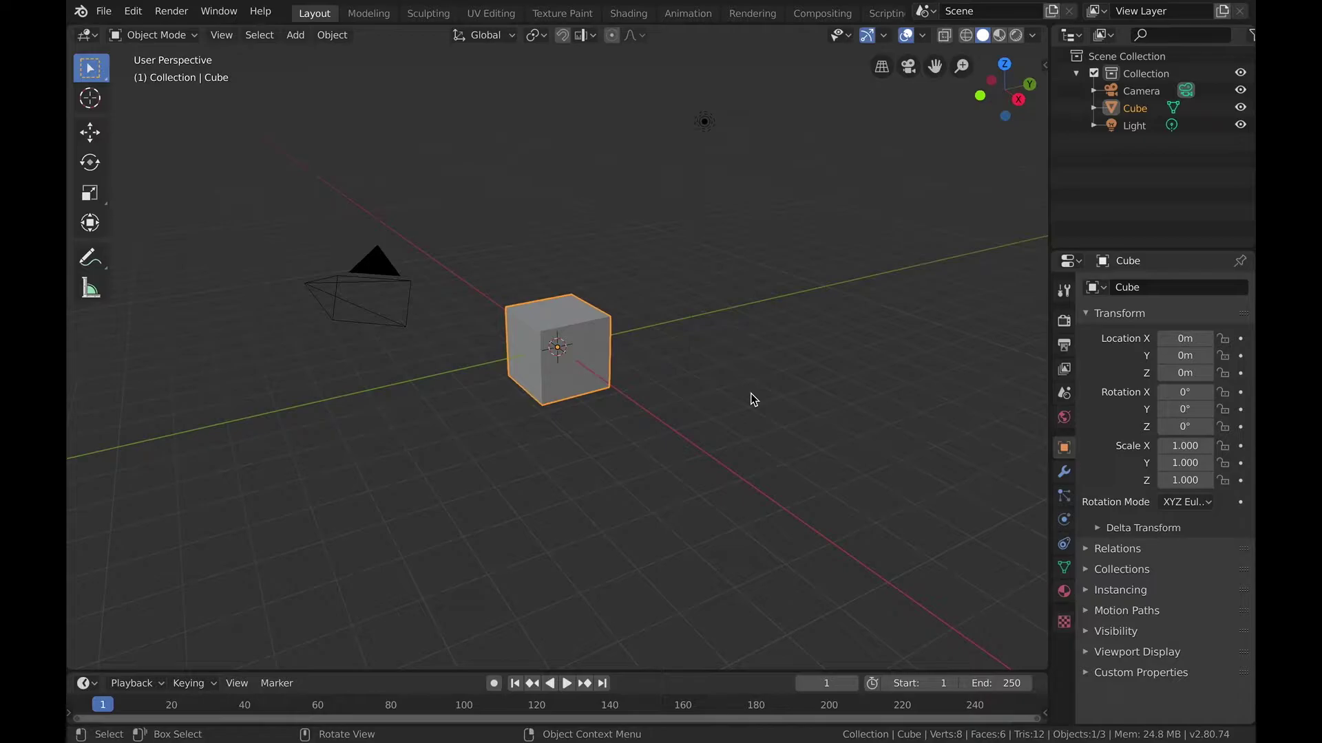
{"action": "key", "text": "Tab"}
{"action": "key", "text": "Tab"}
{"action": "left_click", "coordinate": [164, 36]}
{"action": "left_click", "coordinate": [155, 73]}
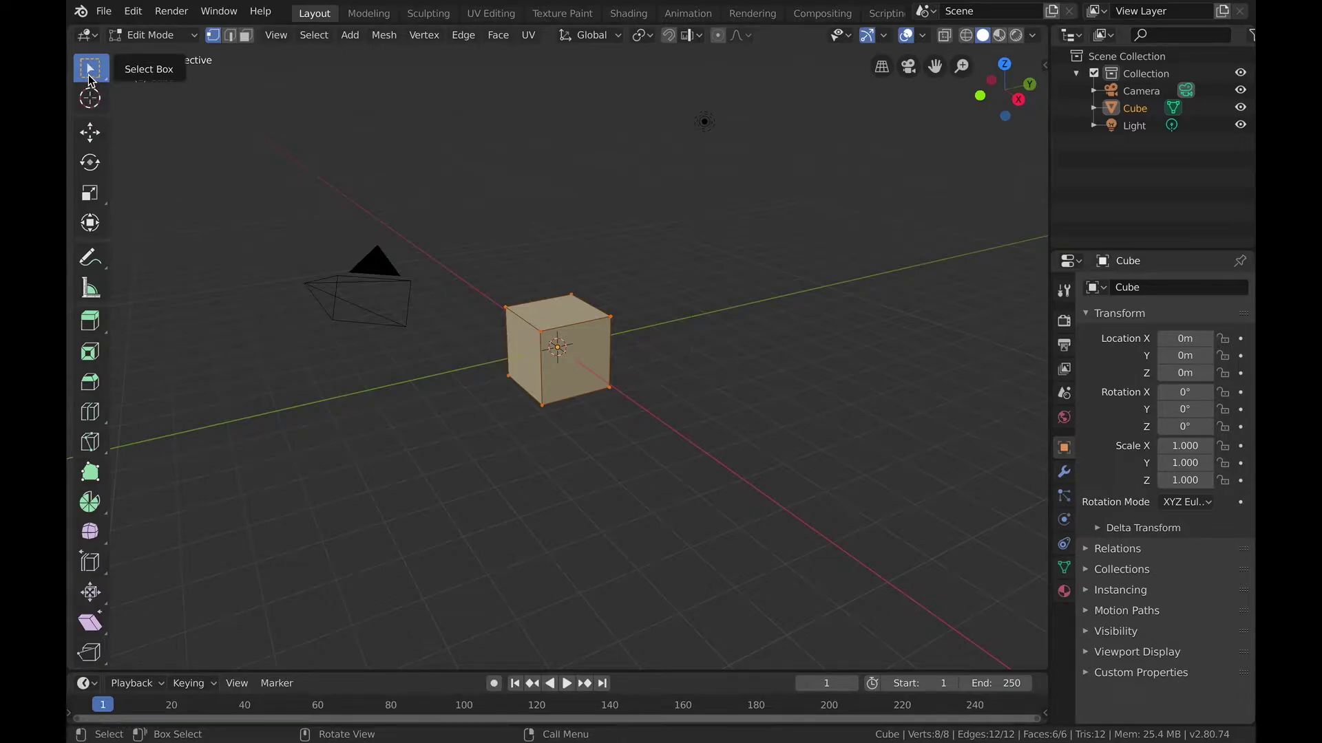
- Clear the selection and select a single upper corner vertex of the cube
{"action": "left_click", "coordinate": [418, 214]}
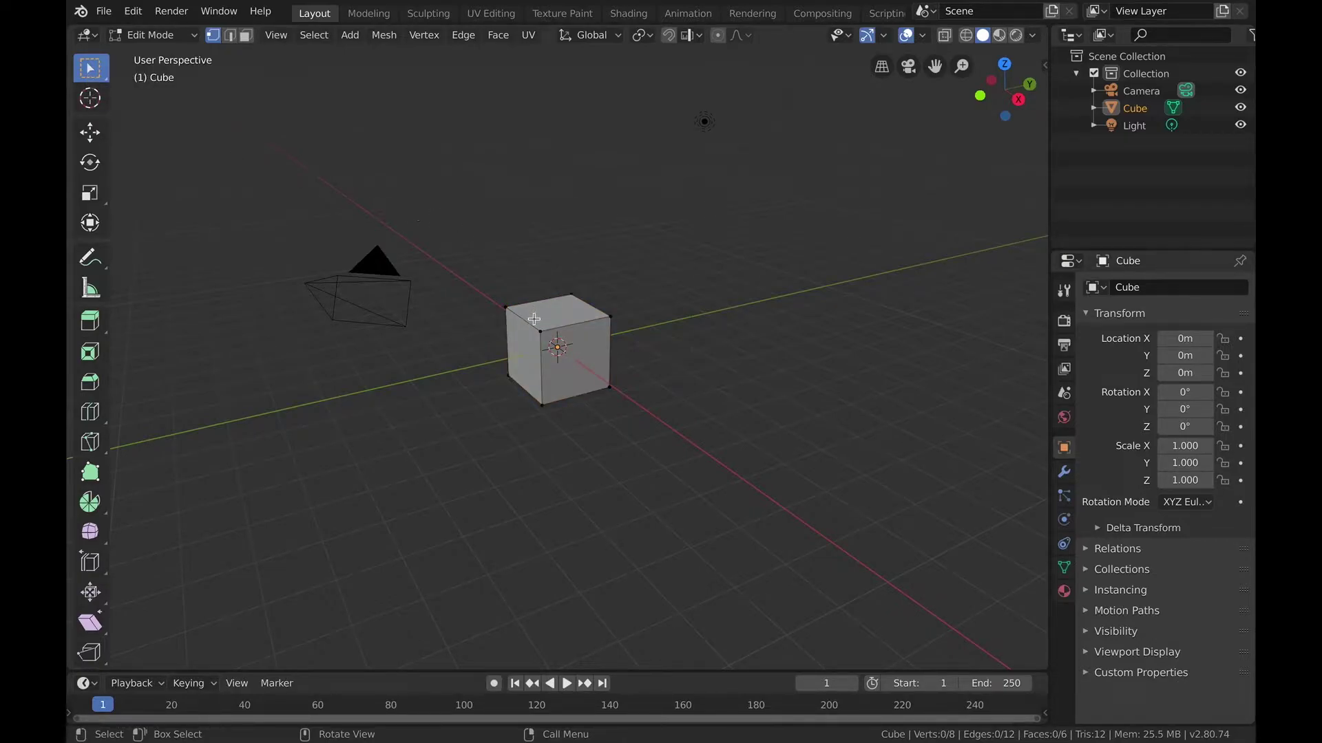
{"action": "left_click_drag", "start_coordinate": [669, 336], "coordinate": [452, 271]}
{"action": "scroll", "coordinate": [659, 316], "scroll_direction": "left", "scroll_amount": 10}
{"action": "scroll", "coordinate": [660, 317], "scroll_direction": "down", "scroll_amount": 5}
{"action": "left_click", "coordinate": [659, 316]}
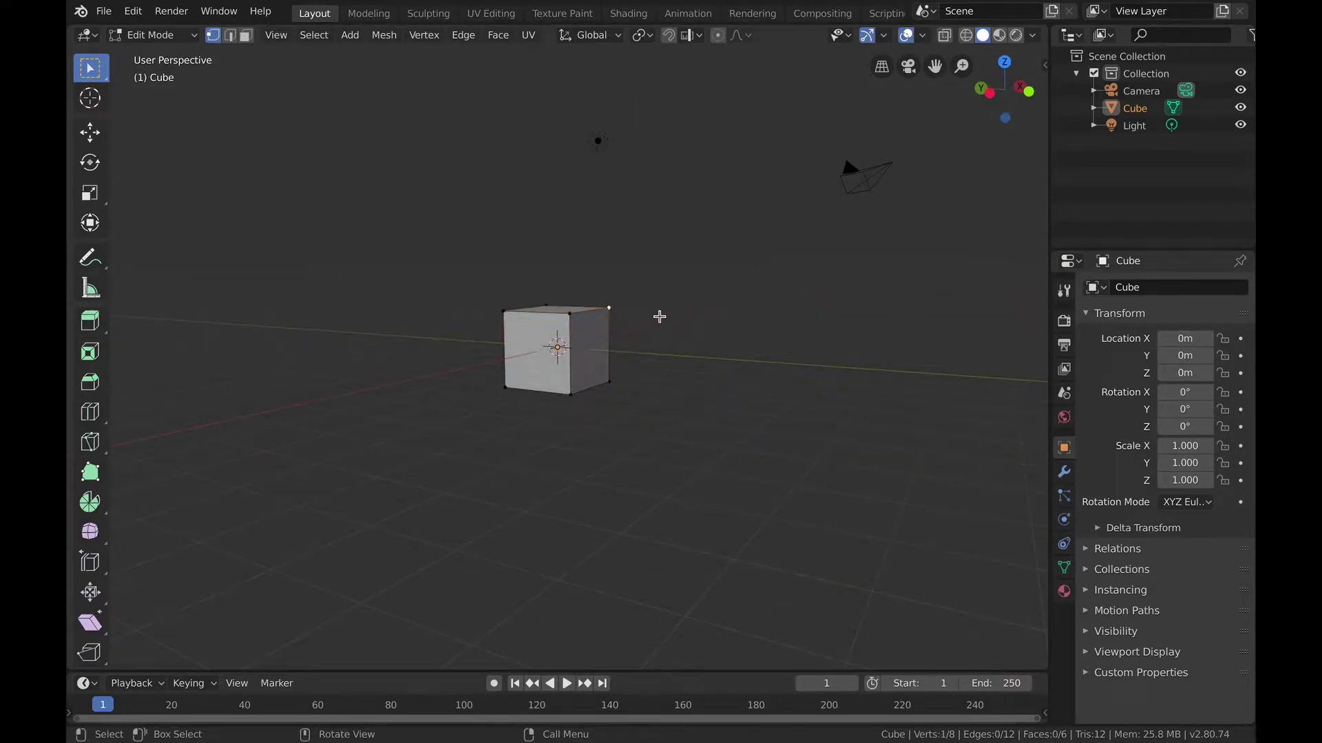
- Try the edge and face selection modes and return to vertex selection with nothing selected
{"action": "left_click", "coordinate": [229, 38]}
{"action": "left_click", "coordinate": [245, 38]}
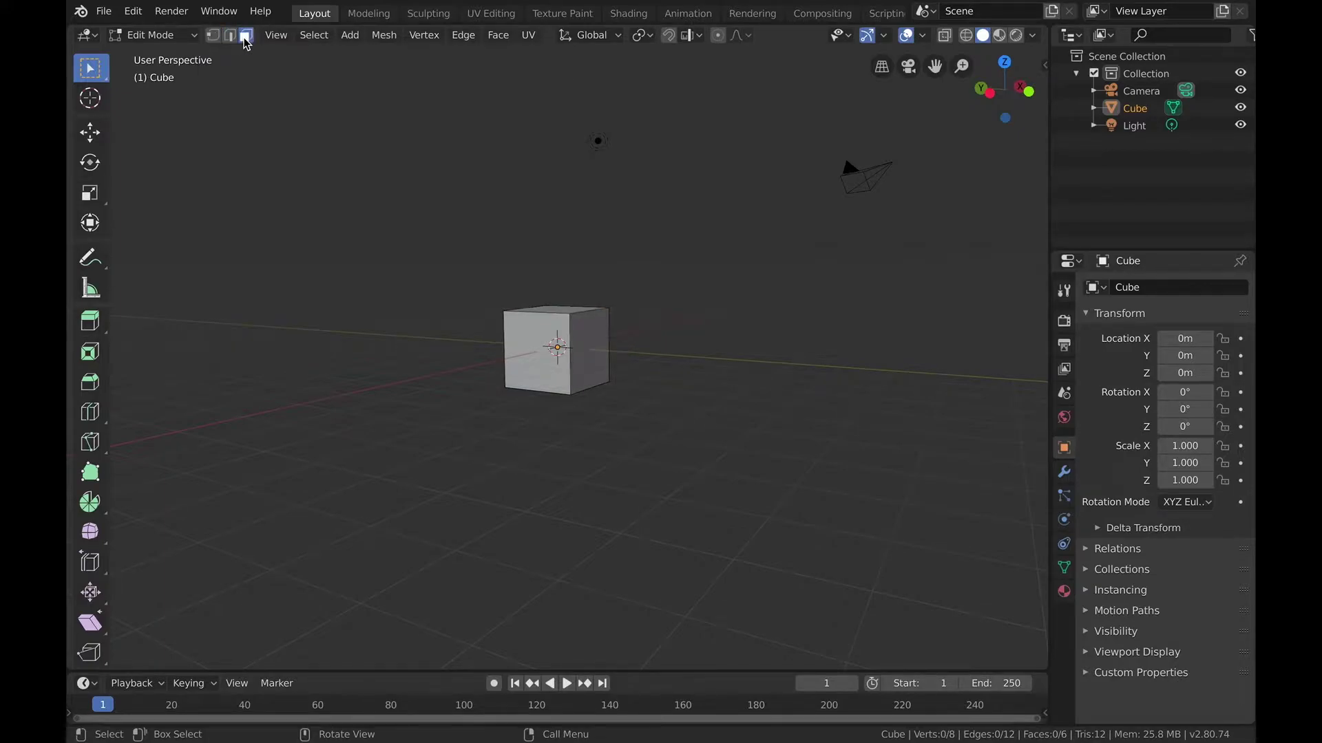
{"action": "middle_click_drag", "start_coordinate": [459, 234], "coordinate": [636, 289]}
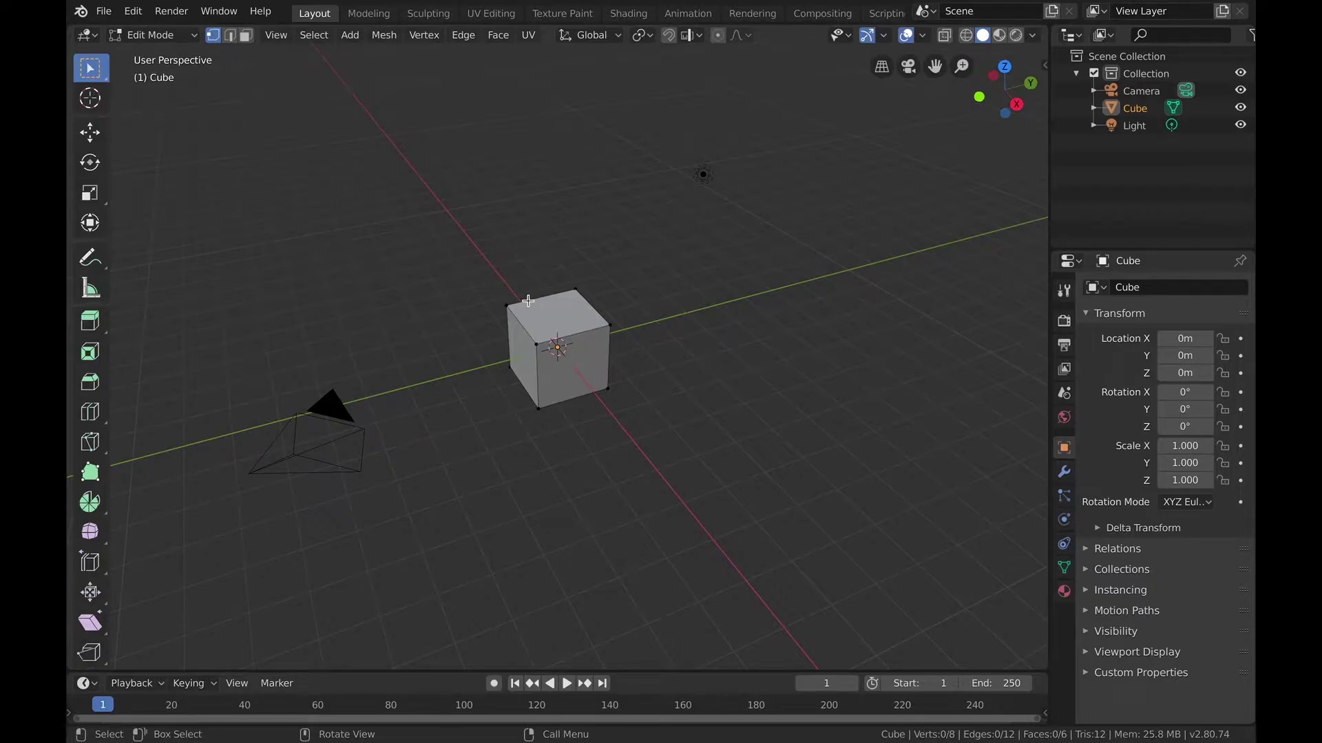
- Try box-selecting the cube's vertices and clear the selection
{"action": "left_click_drag", "start_coordinate": [486, 271], "coordinate": [661, 392]}
{"action": "middle_click_drag", "start_coordinate": [660, 392], "coordinate": [661, 393]}
{"action": "left_click_drag", "start_coordinate": [661, 393], "coordinate": [427, 177]}
{"action": "middle_click_drag", "start_coordinate": [626, 336], "coordinate": [746, 351]}
{"action": "left_click", "coordinate": [748, 354]}
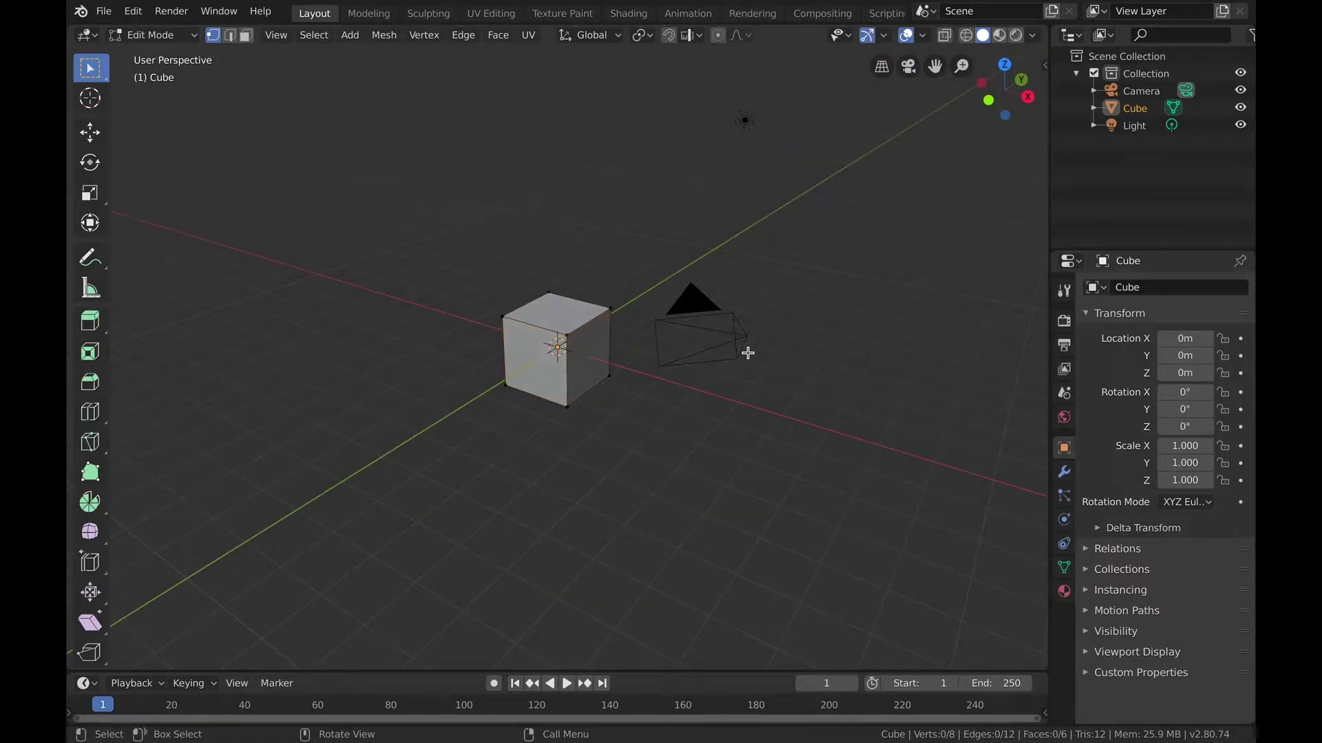
- Select all the cube's vertices, try moving them along the Y axis, undo the move and clear the selection
{"action": "key", "text": "a"}
{"action": "middle_click_drag", "start_coordinate": [833, 366], "coordinate": [824, 354]}
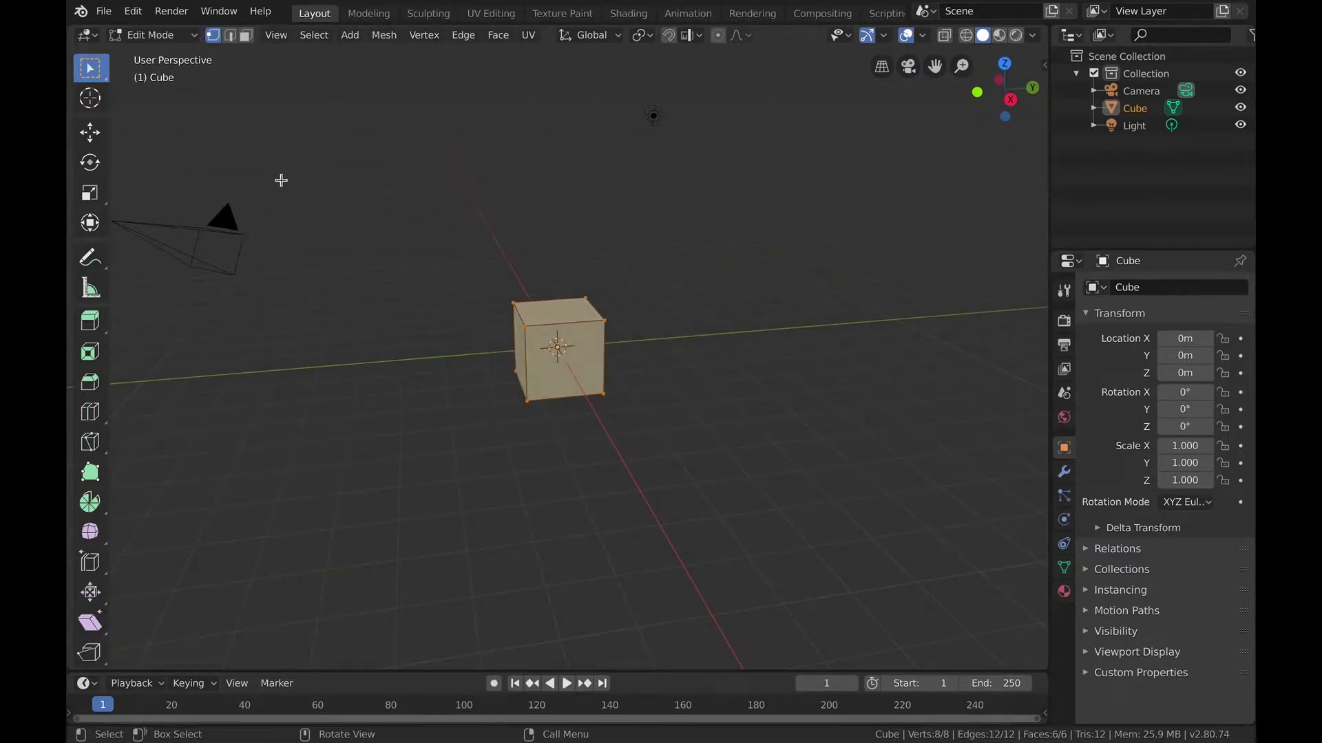
{"action": "left_click", "coordinate": [89, 99]}
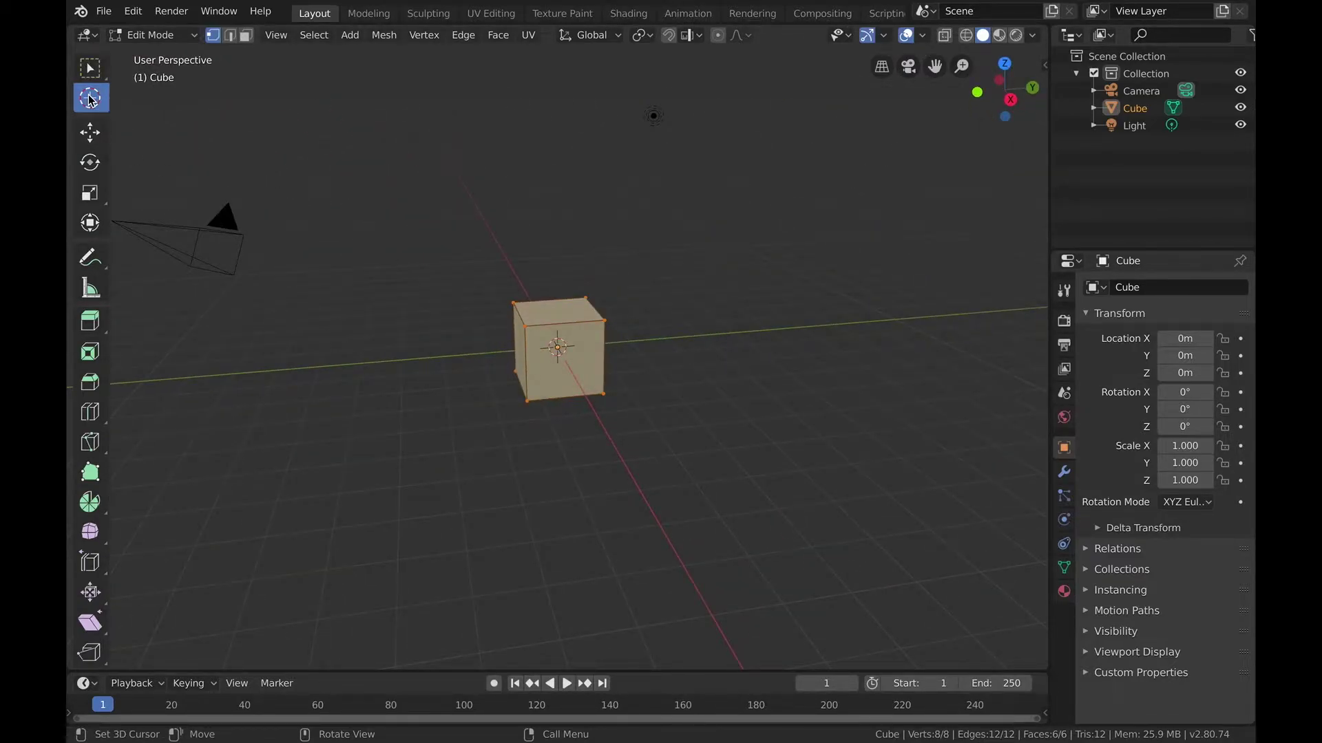
{"action": "left_click", "coordinate": [99, 136]}
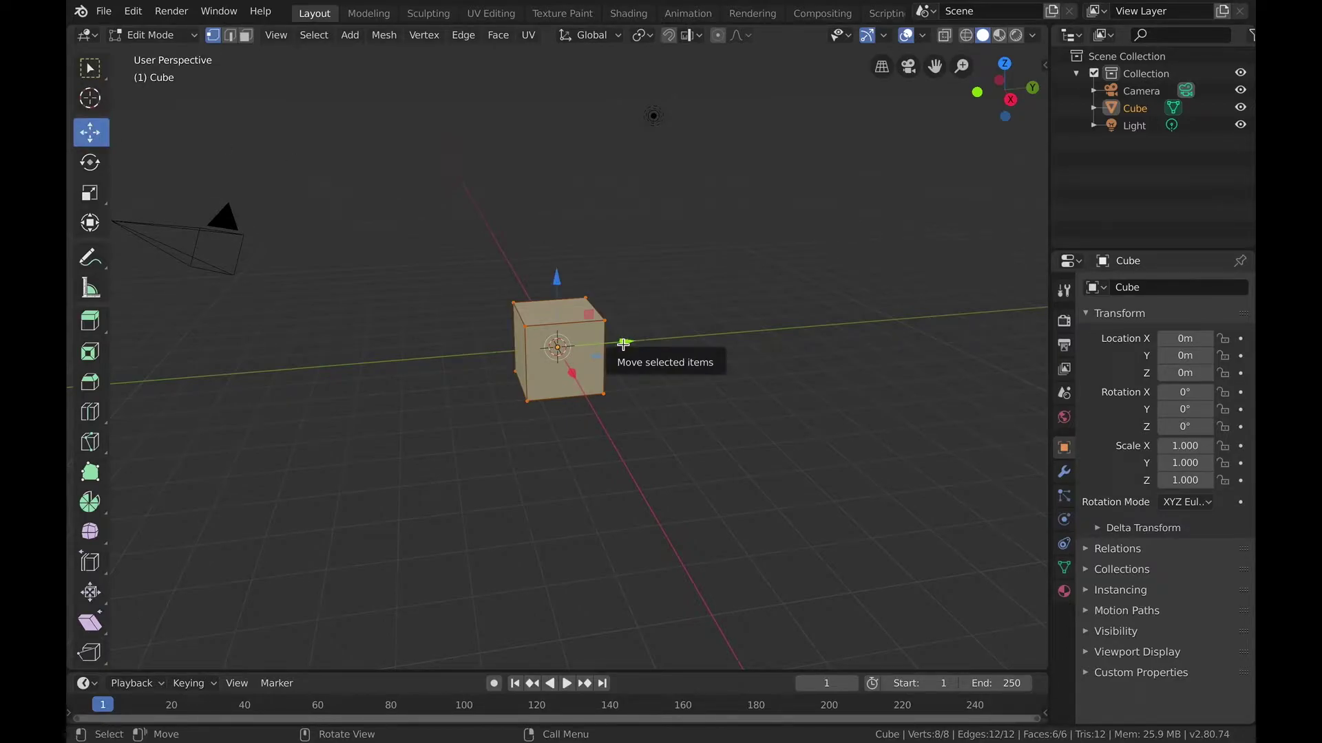
{"action": "mouse_move", "coordinate": [623, 343]}
{"action": "left_mouse_down"}
{"action": "mouse_move", "coordinate": [664, 342]}
{"action": "mouse_move", "coordinate": [628, 352]}
{"action": "left_mouse_up"}
{"action": "key", "text": "ctrl+z"}
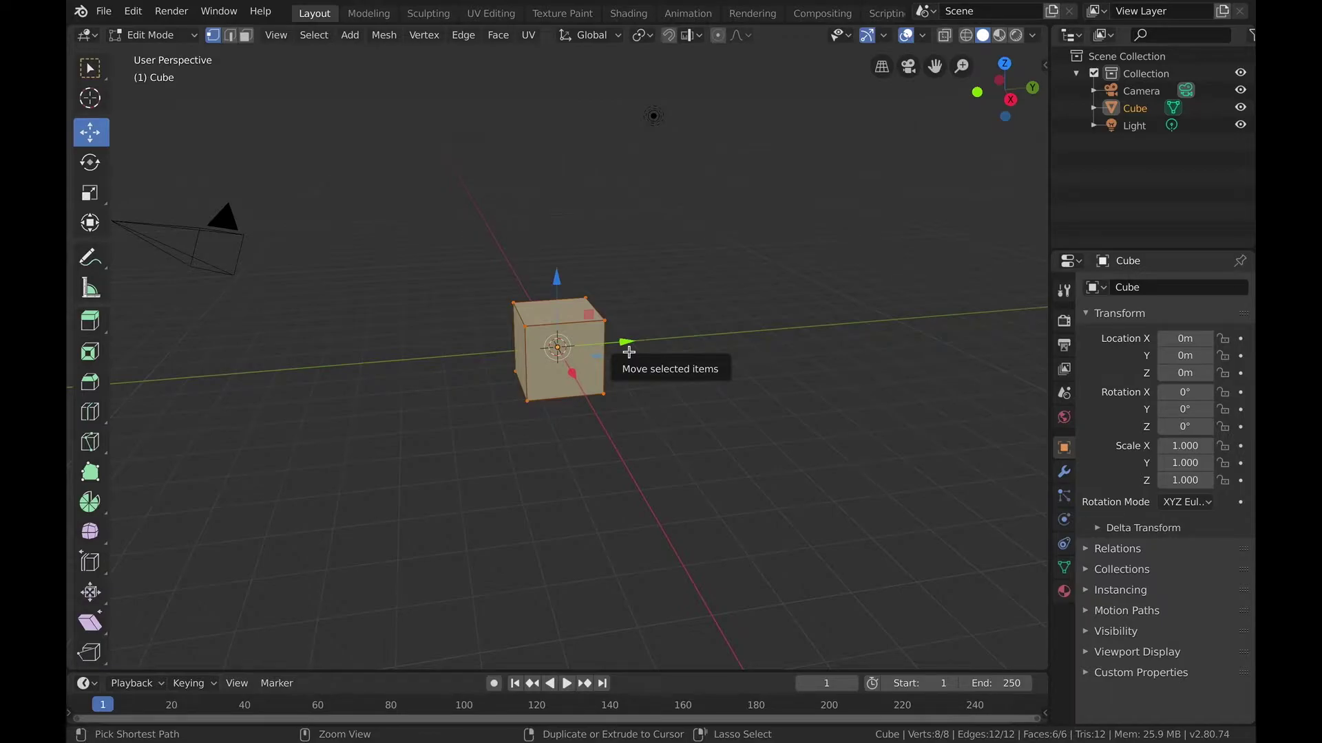
{"action": "left_click", "coordinate": [753, 351]}
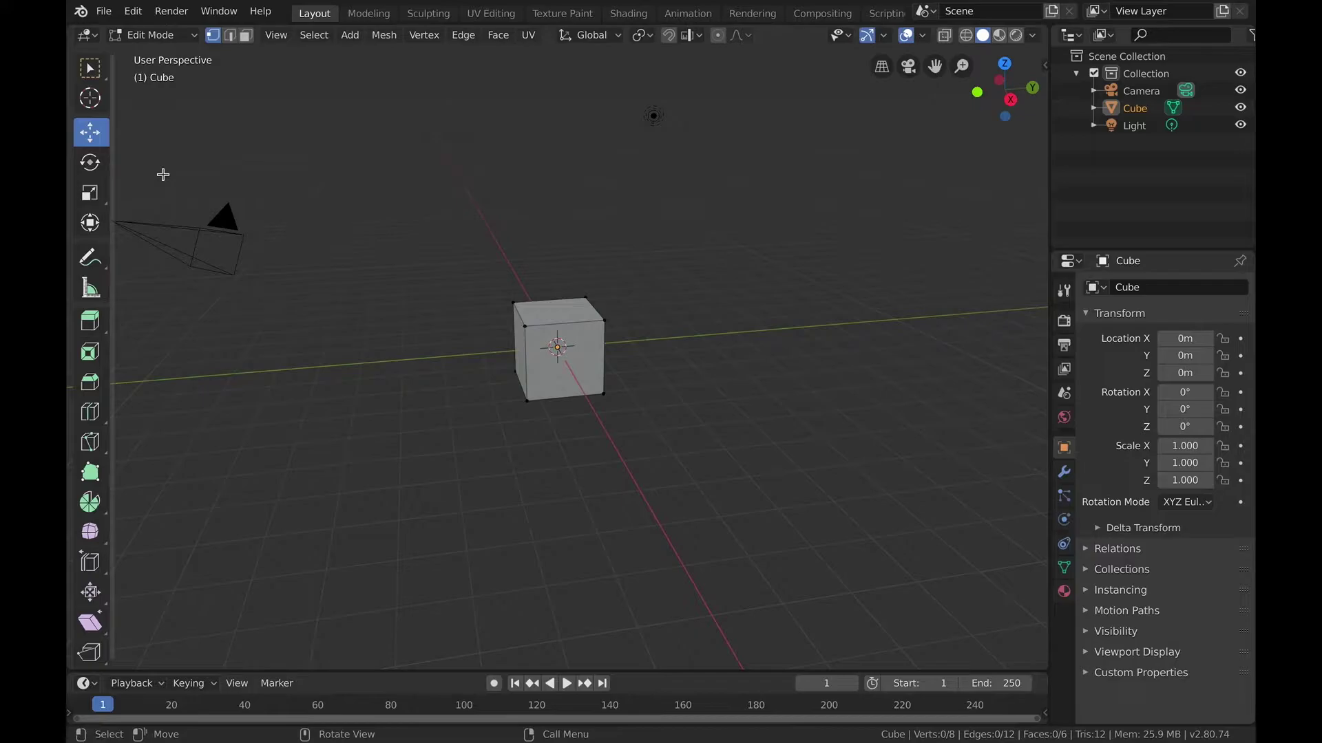
- Select the cube's front top corner vertex and pull it outward along the negative Y axis with the Move tool
{"action": "left_click", "coordinate": [88, 67]}
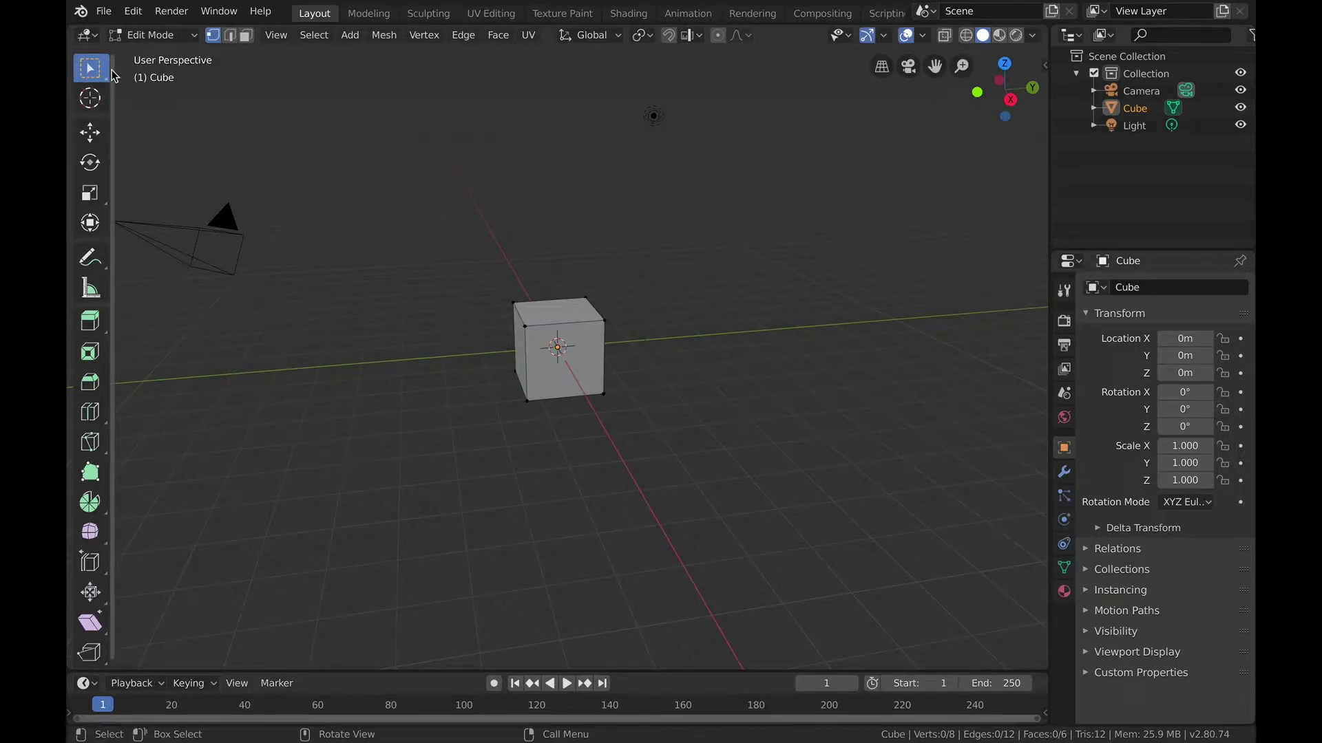
{"action": "scroll", "coordinate": [657, 343], "scroll_direction": "up", "scroll_amount": 3}
{"action": "scroll", "coordinate": [656, 343], "scroll_direction": "left", "scroll_amount": 5}
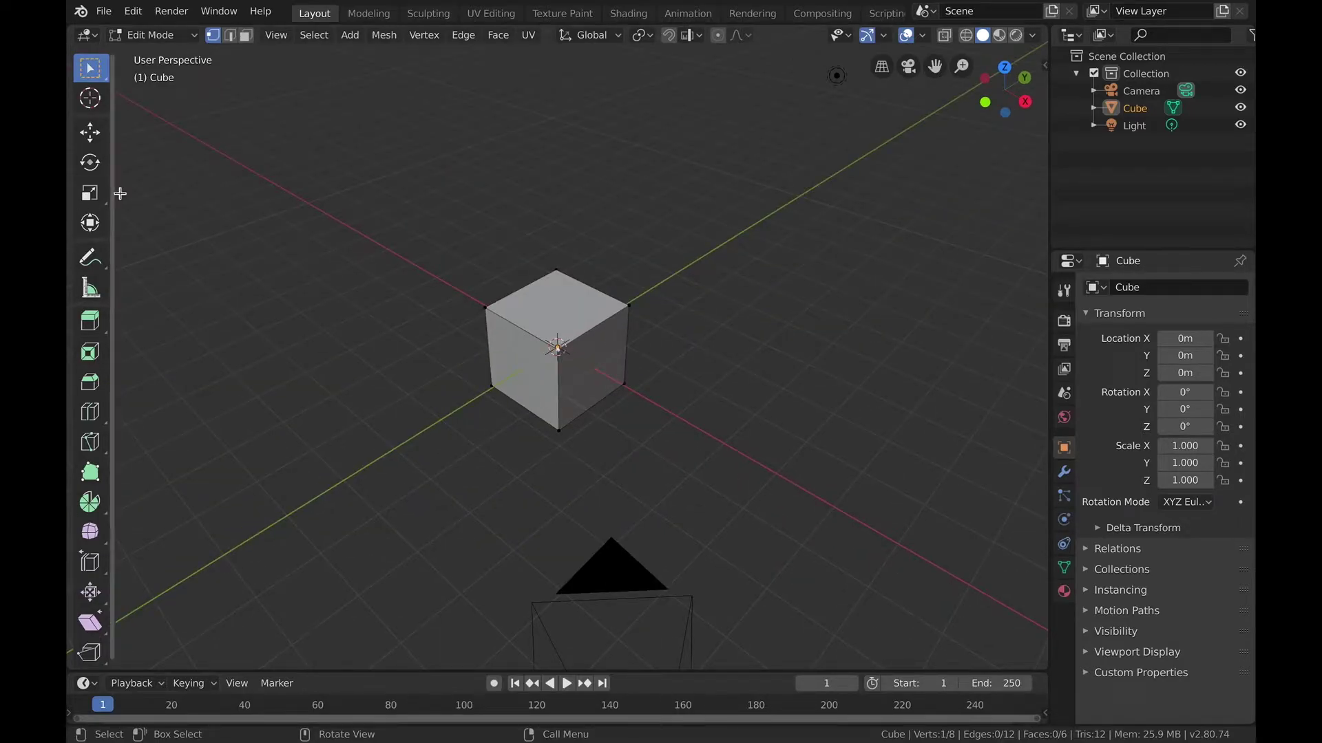
{"action": "left_click", "coordinate": [90, 132]}
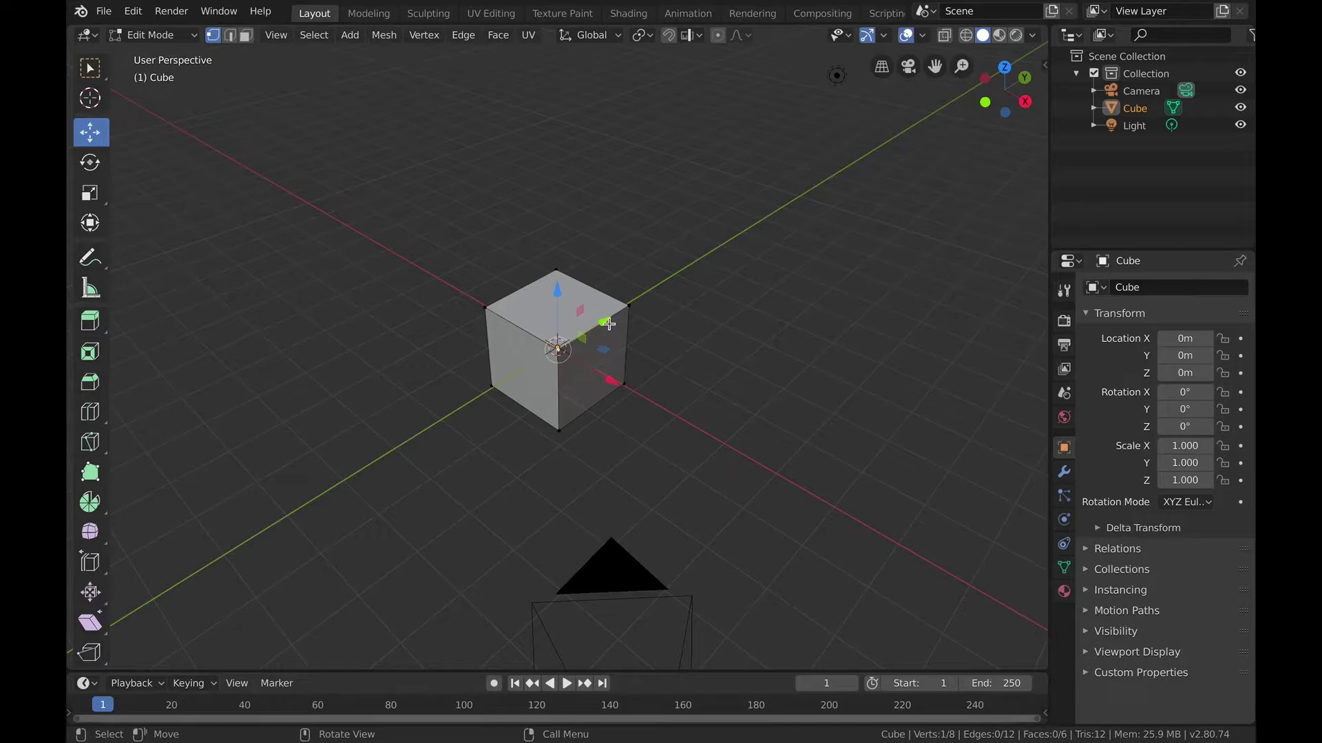
{"action": "left_click_drag", "start_coordinate": [608, 323], "coordinate": [480, 422]}
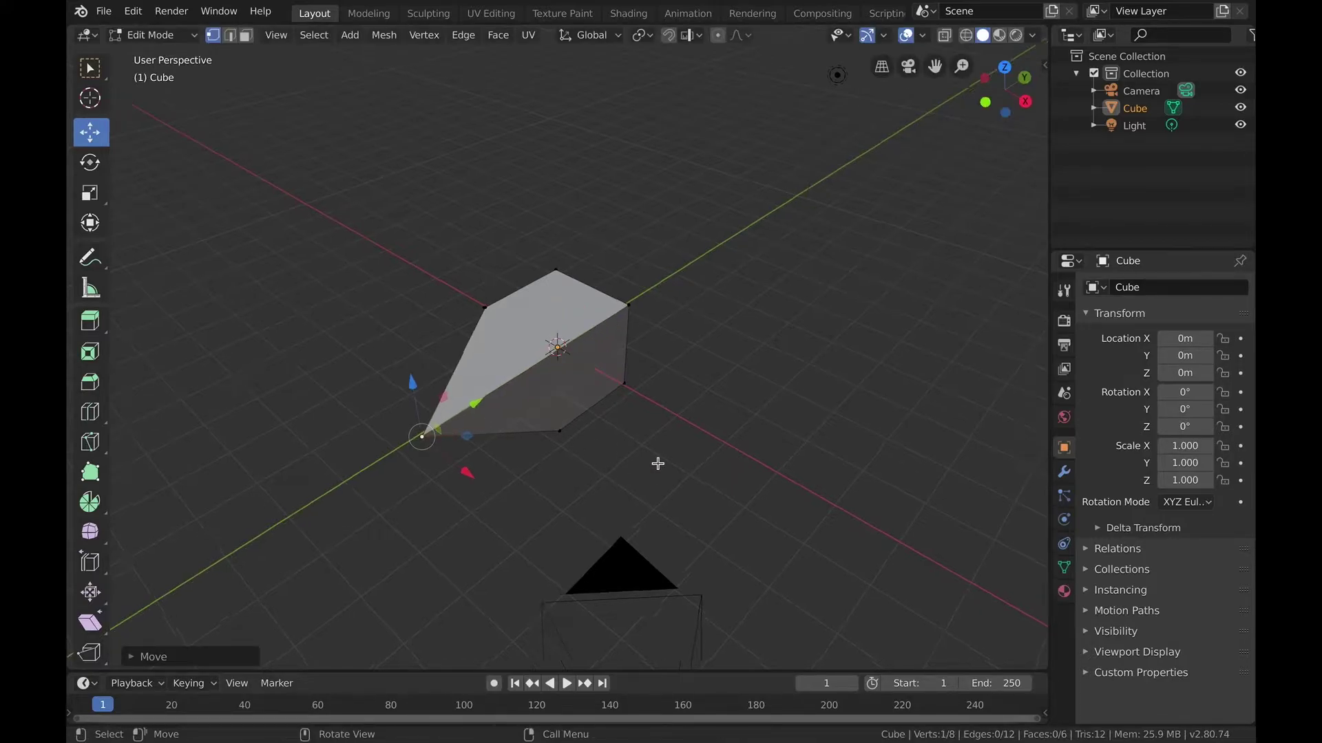
- Reposition the same corner vertex along the X and Y axes so it sits off the cube's original corner
{"action": "scroll", "coordinate": [658, 463], "scroll_direction": "down", "scroll_amount": 5}
{"action": "scroll", "coordinate": [657, 464], "scroll_direction": "up", "scroll_amount": 6}
{"action": "left_click_drag", "start_coordinate": [601, 522], "coordinate": [687, 549]}
{"action": "left_click_drag", "start_coordinate": [633, 473], "coordinate": [691, 299]}
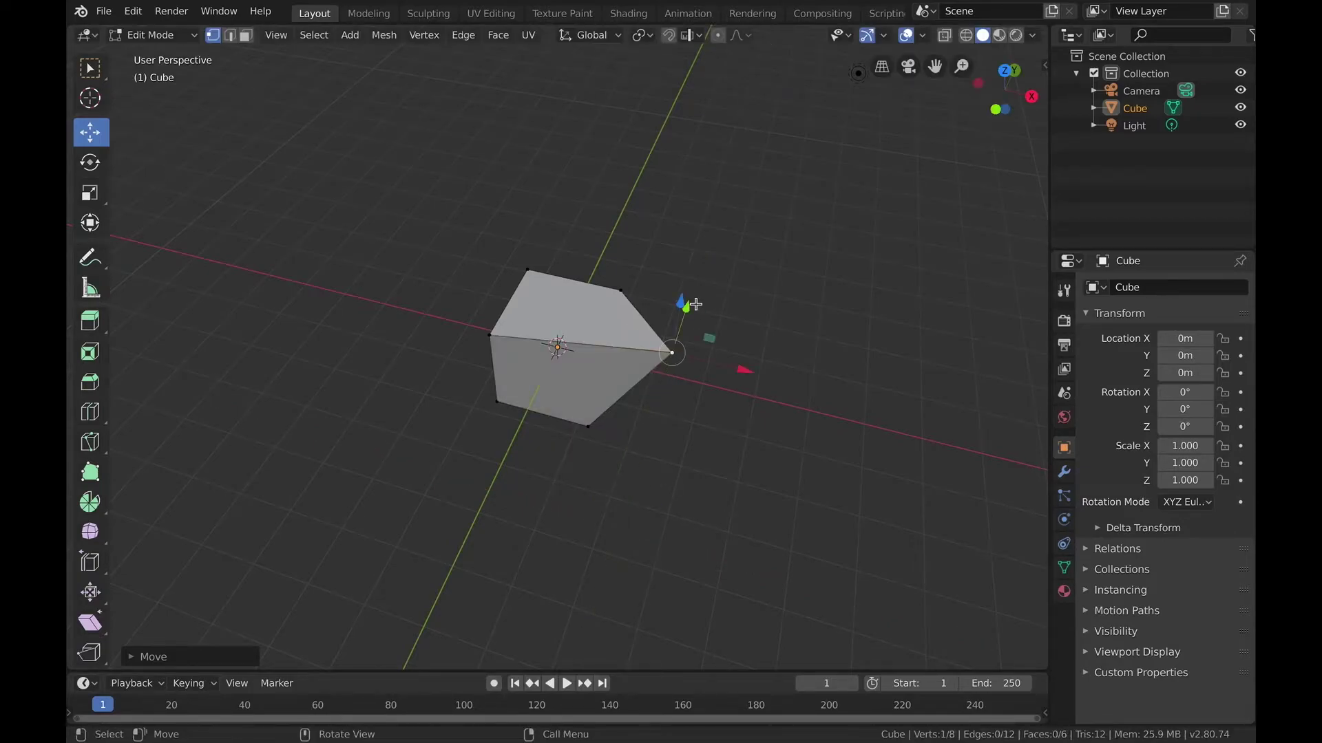
- Try rotating the single selected corner vertex with the Rotate tool
{"action": "left_click", "coordinate": [91, 172]}
{"action": "middle_click_drag", "start_coordinate": [766, 351], "coordinate": [765, 350]}
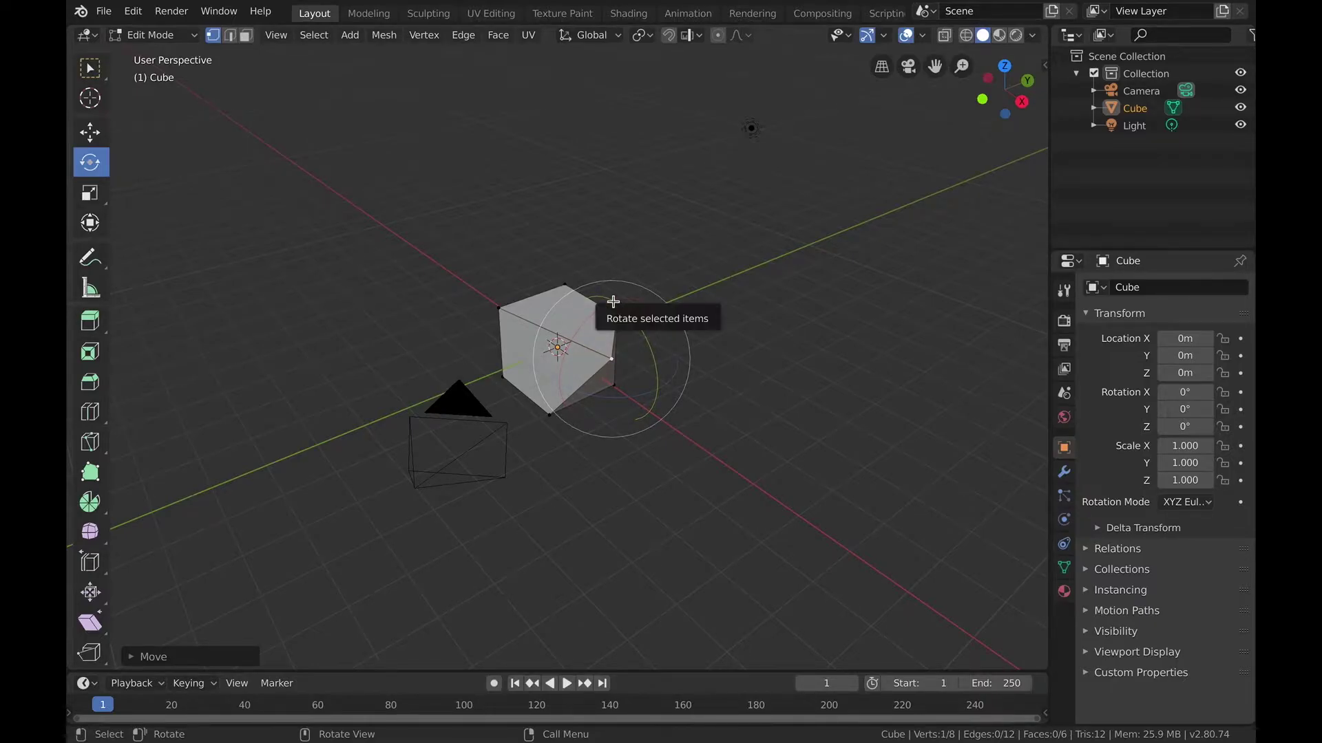
{"action": "left_click_drag", "start_coordinate": [612, 302], "coordinate": [551, 370]}
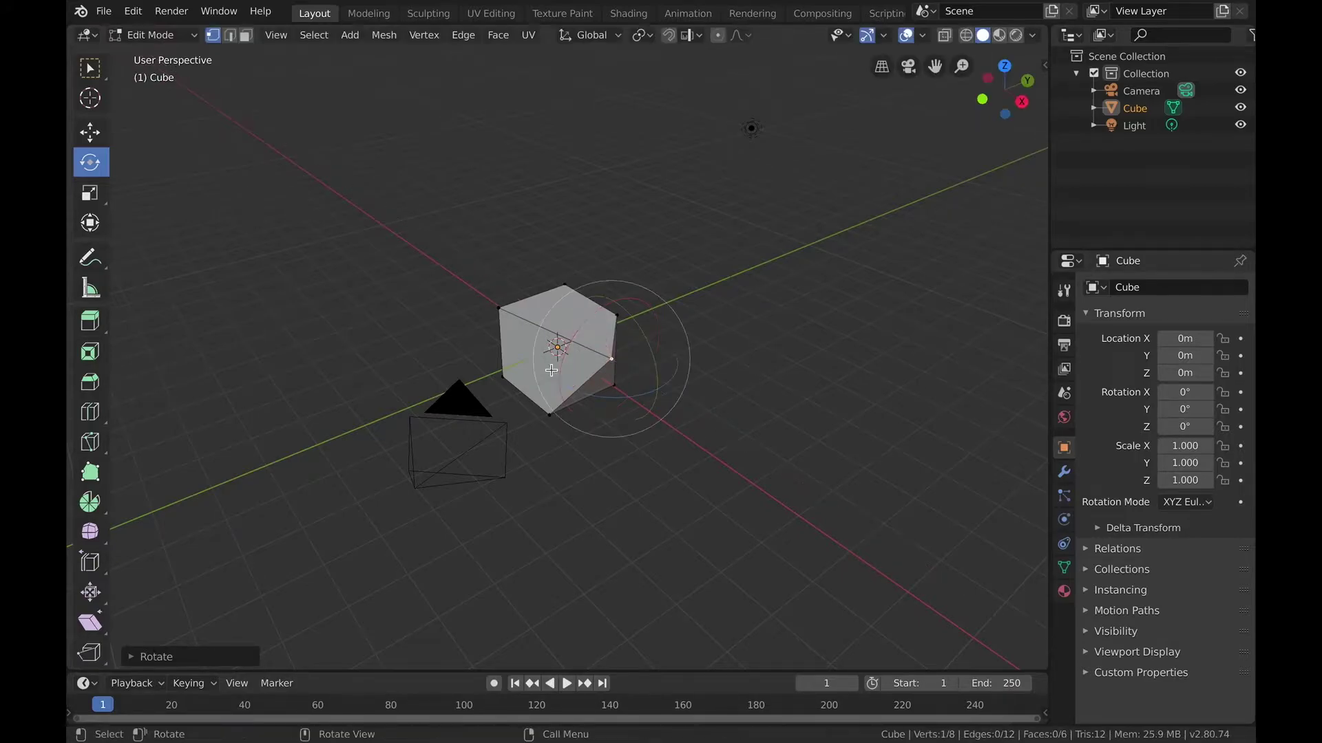
{"action": "middle_click_drag", "start_coordinate": [680, 371], "coordinate": [679, 371]}
{"action": "left_click_drag", "start_coordinate": [574, 428], "coordinate": [643, 411]}
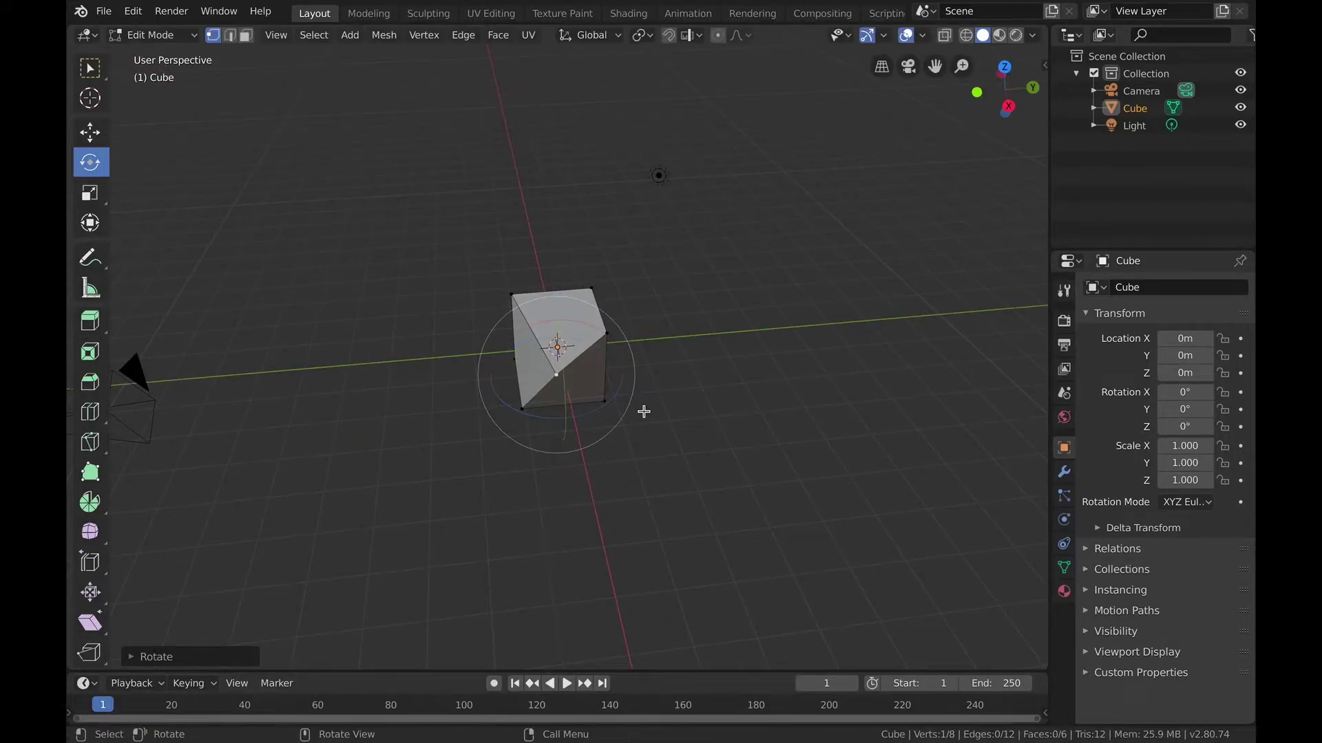
- Try scaling the single selected corner vertex along the Y, Z and X axes
{"action": "left_click", "coordinate": [100, 203]}
{"action": "left_click_drag", "start_coordinate": [623, 369], "coordinate": [662, 364]}
{"action": "left_click_drag", "start_coordinate": [556, 317], "coordinate": [557, 202]}
{"action": "left_click_drag", "start_coordinate": [566, 415], "coordinate": [572, 430]}
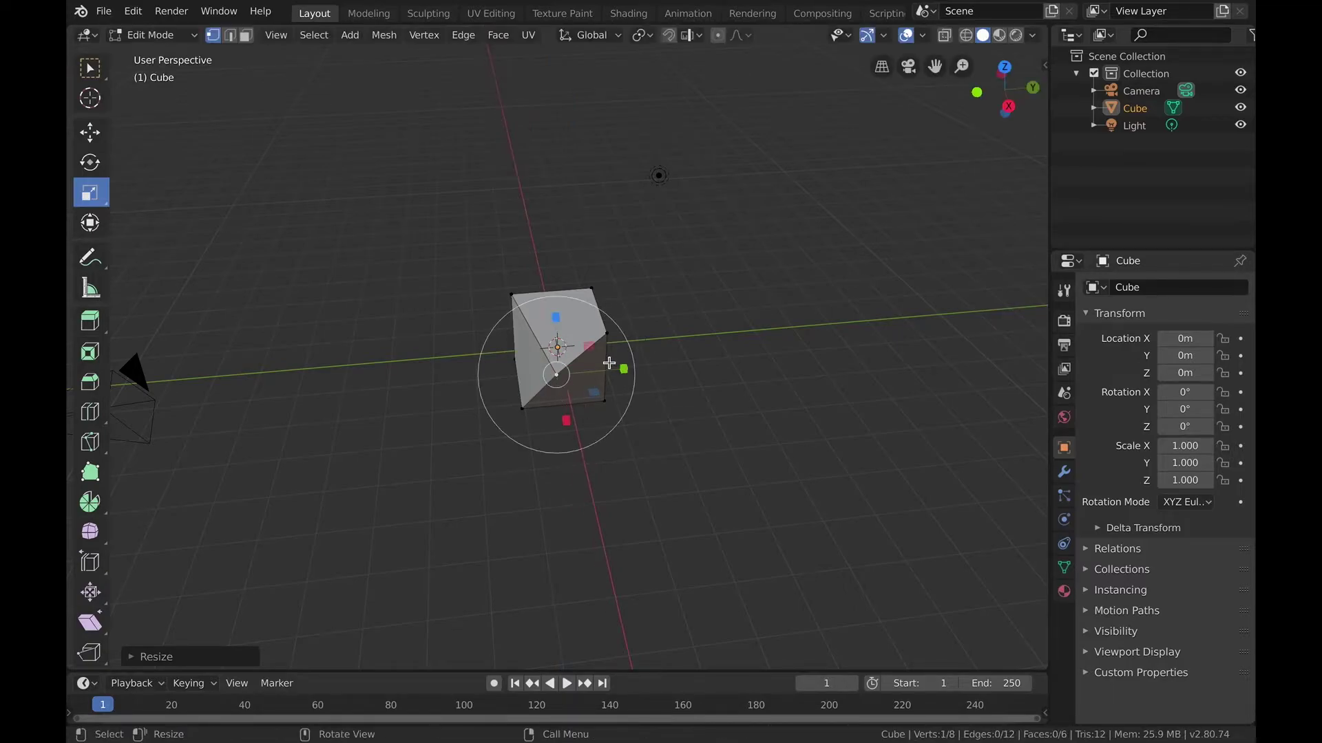
- Add the neighbouring top corner vertex to the selection and rotate the resulting edge about the Z and X axes
{"action": "left_click", "coordinate": [83, 69]}
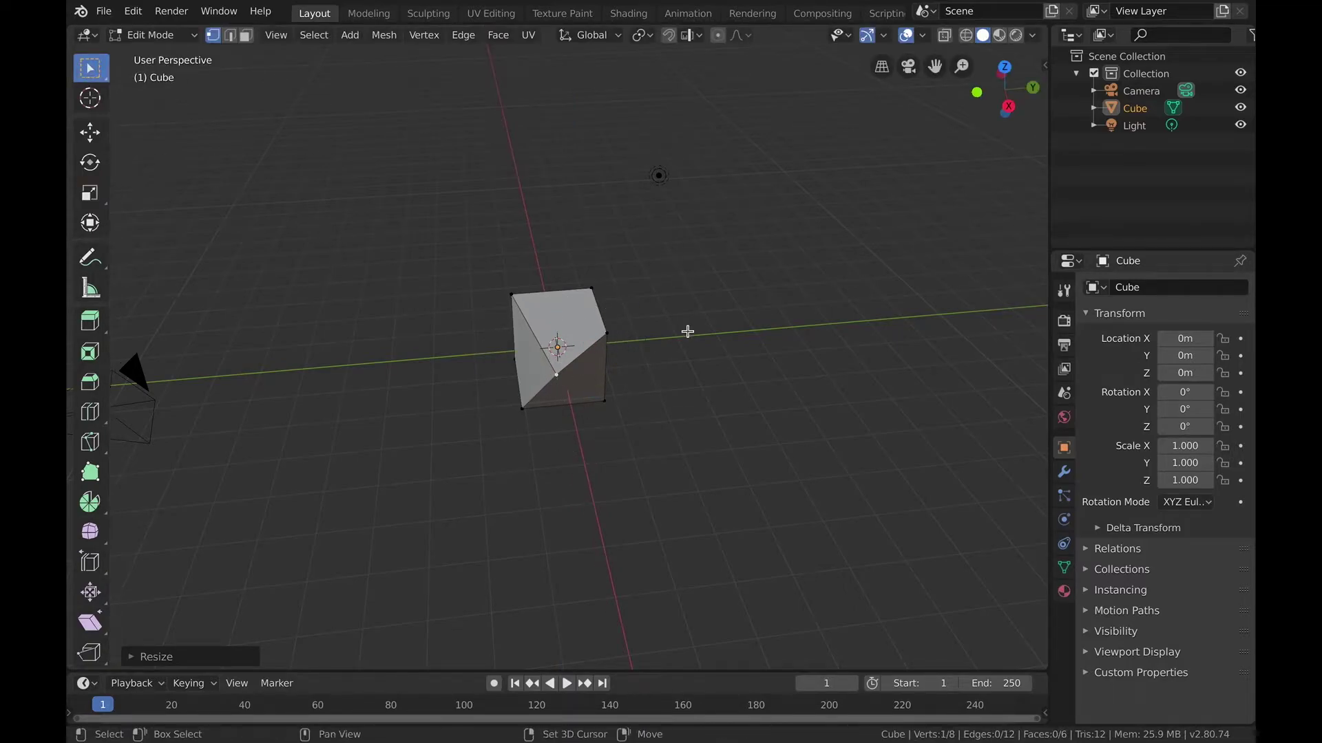
{"action": "left_click", "coordinate": [607, 333], "text": "shift"}
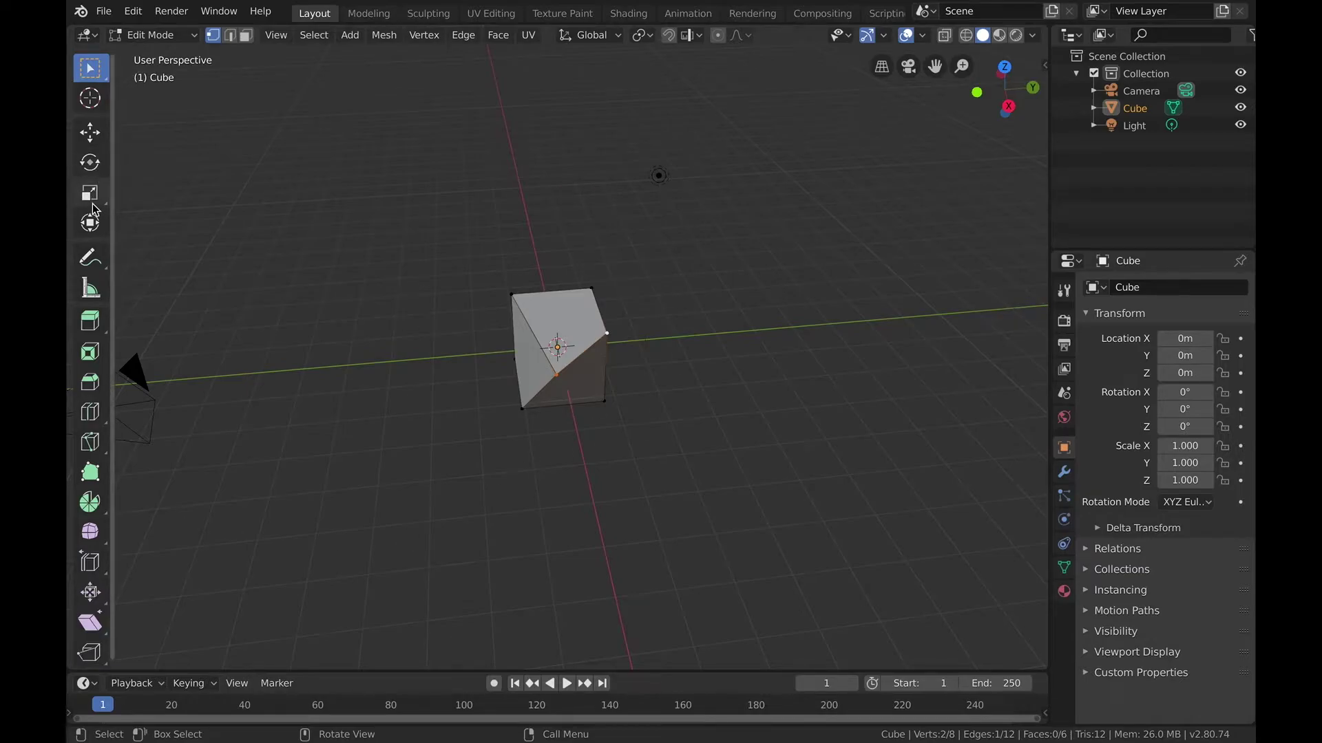
{"action": "left_click", "coordinate": [89, 163]}
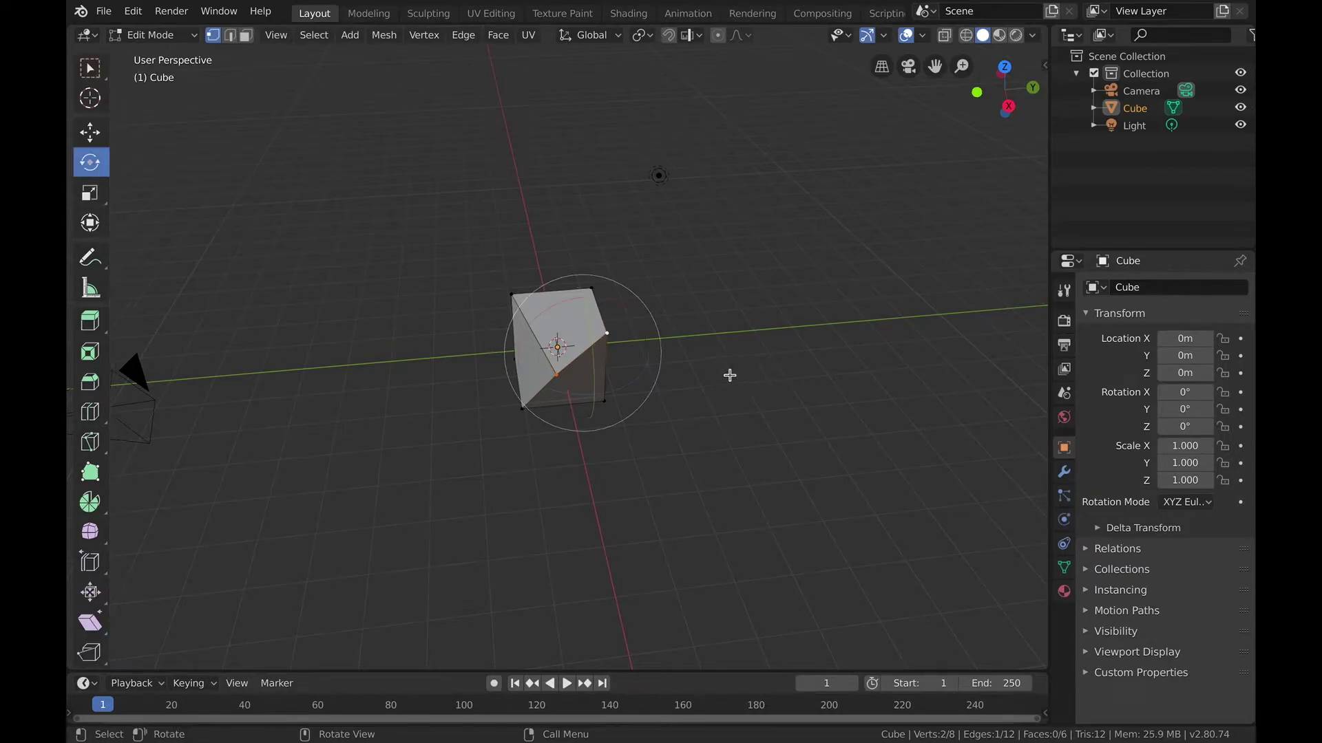
{"action": "mouse_move", "coordinate": [621, 388]}
{"action": "left_mouse_down"}
{"action": "mouse_move", "coordinate": [548, 391]}
{"action": "mouse_move", "coordinate": [606, 385]}
{"action": "left_mouse_up"}
{"action": "left_click_drag", "start_coordinate": [580, 297], "coordinate": [663, 295]}
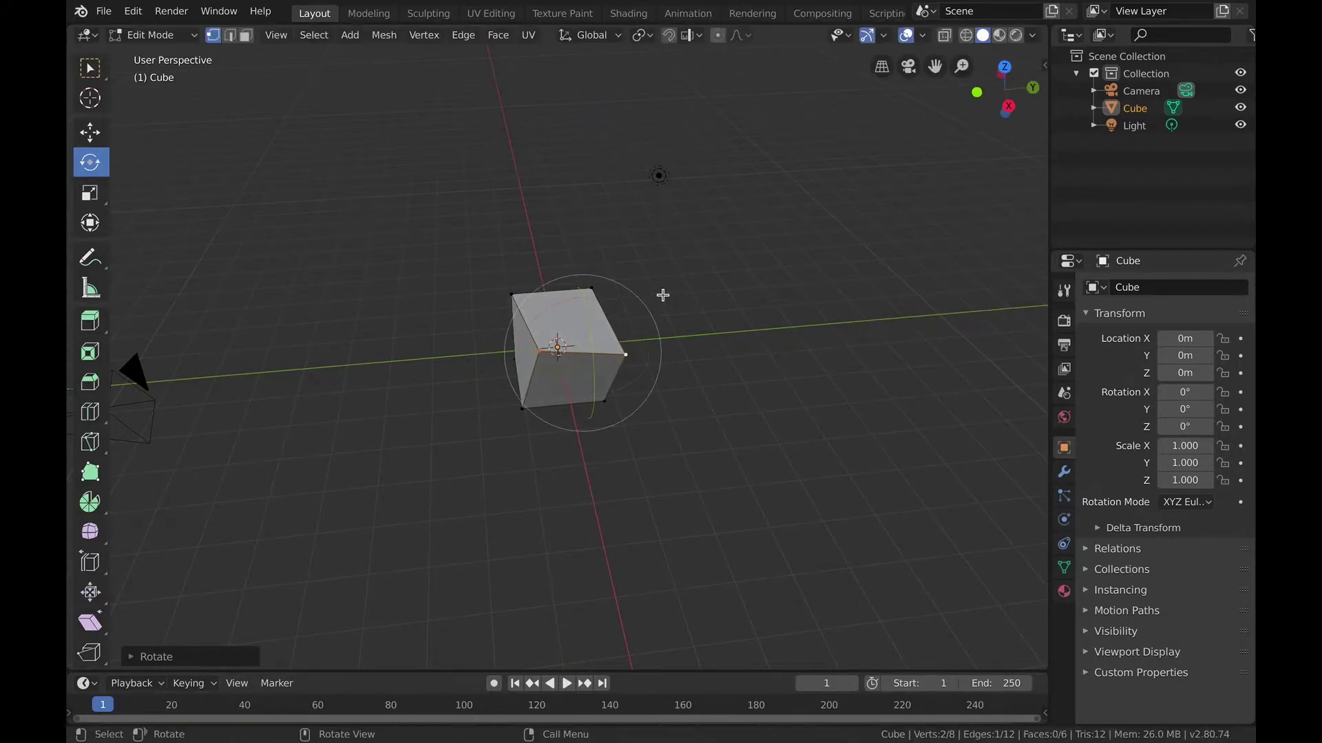
- Scale the selected top edge along the Y axis until it extends well past both sides of the cube, and adjust its Z scale
{"action": "left_click", "coordinate": [90, 196]}
{"action": "left_click_drag", "start_coordinate": [649, 345], "coordinate": [747, 342]}
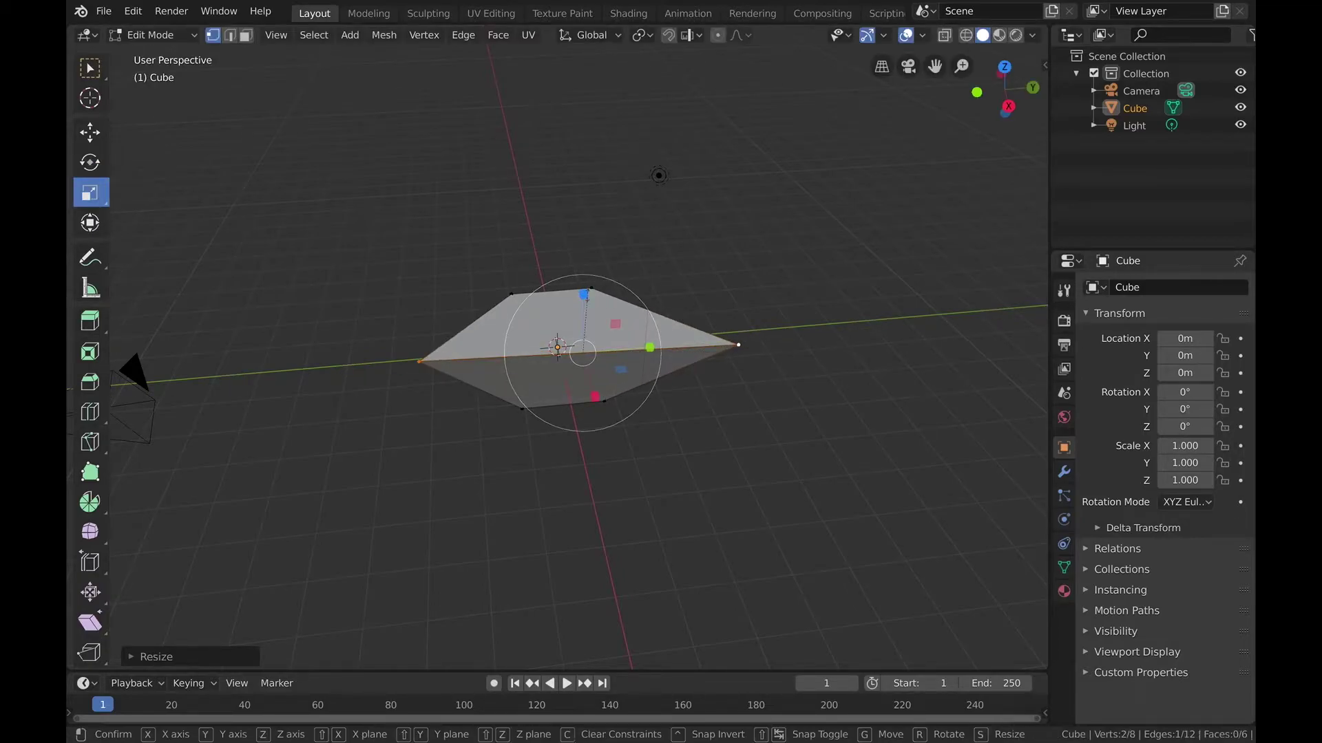
{"action": "left_click_drag", "start_coordinate": [585, 296], "coordinate": [585, 272]}
{"action": "left_click_drag", "start_coordinate": [586, 188], "coordinate": [423, 189]}
{"action": "left_click_drag", "start_coordinate": [529, 297], "coordinate": [639, 230]}
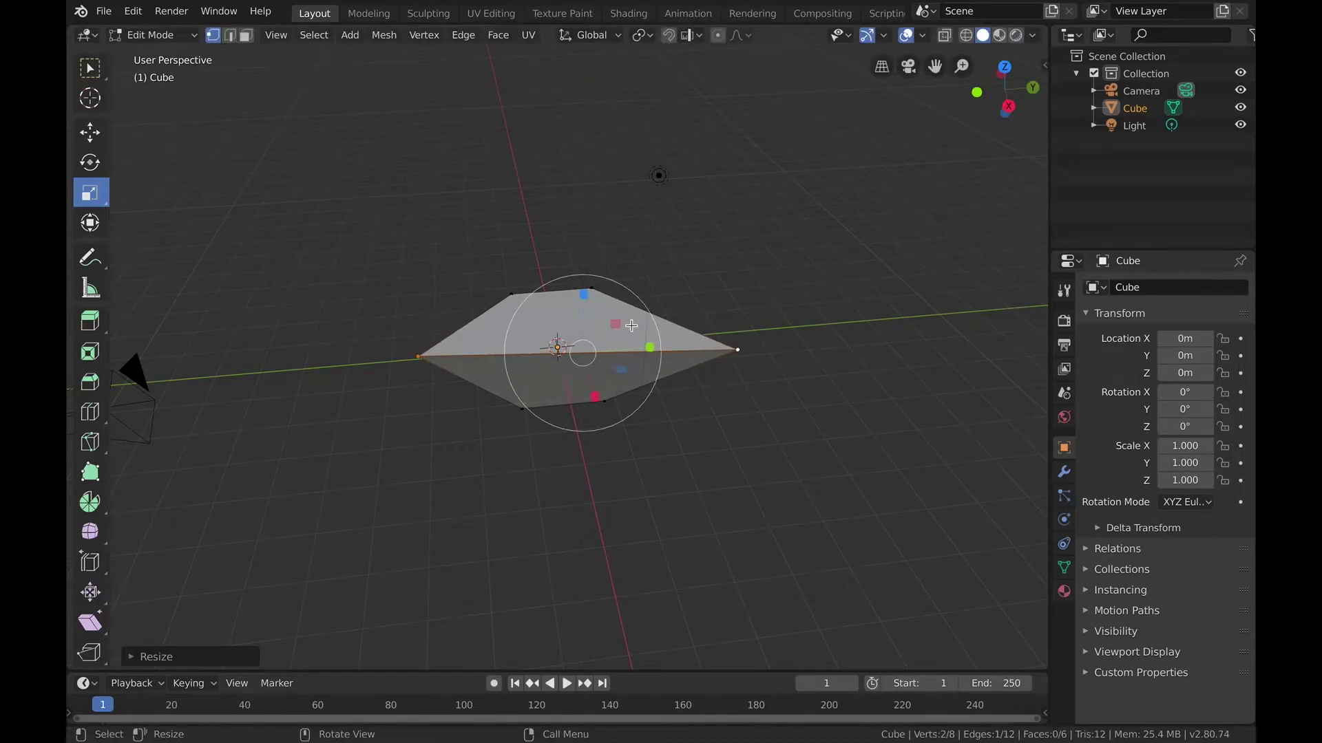
- Scale the selected edge along the X axis using the combined Transform tool
{"action": "scroll", "coordinate": [631, 326], "scroll_direction": "left", "scroll_amount": 10}
{"action": "scroll", "coordinate": [632, 325], "scroll_direction": "down", "scroll_amount": 5}
{"action": "scroll", "coordinate": [631, 325], "scroll_direction": "up", "scroll_amount": 10}
{"action": "scroll", "coordinate": [632, 326], "scroll_direction": "right", "scroll_amount": 3}
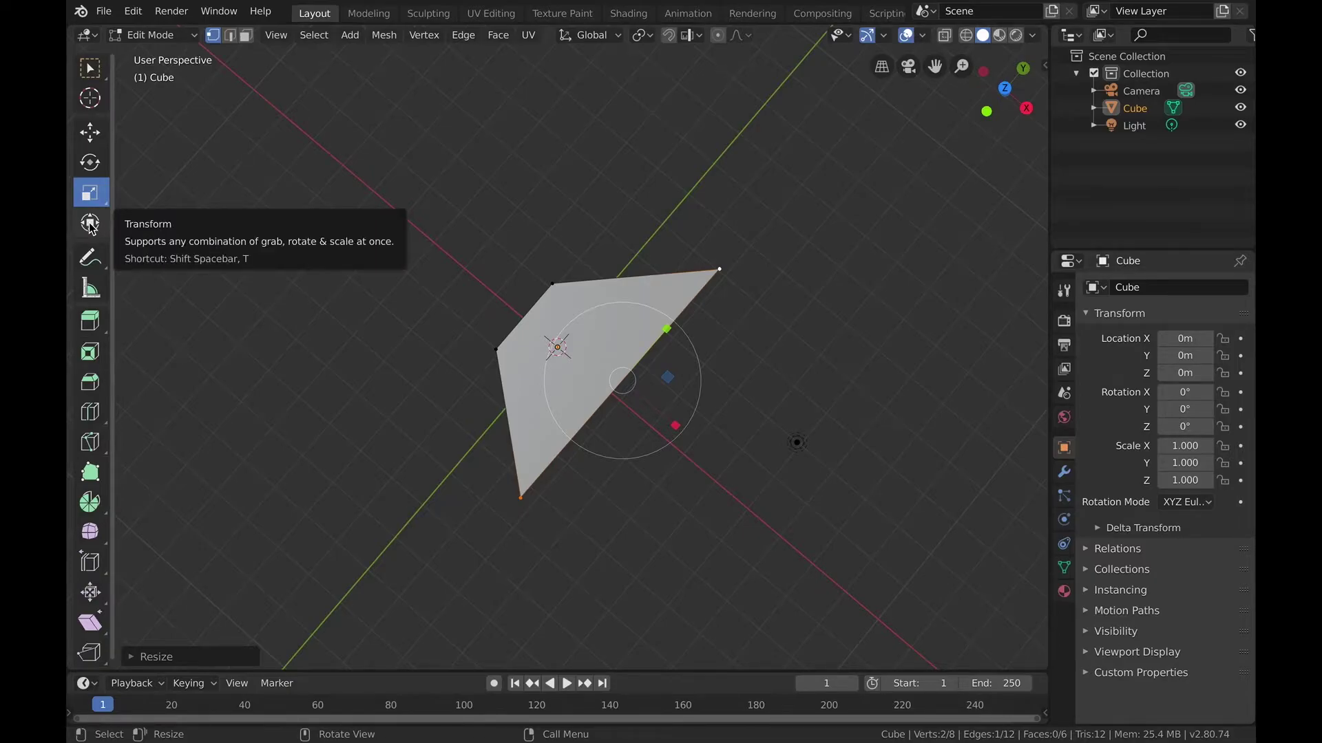
{"action": "left_click", "coordinate": [90, 225]}
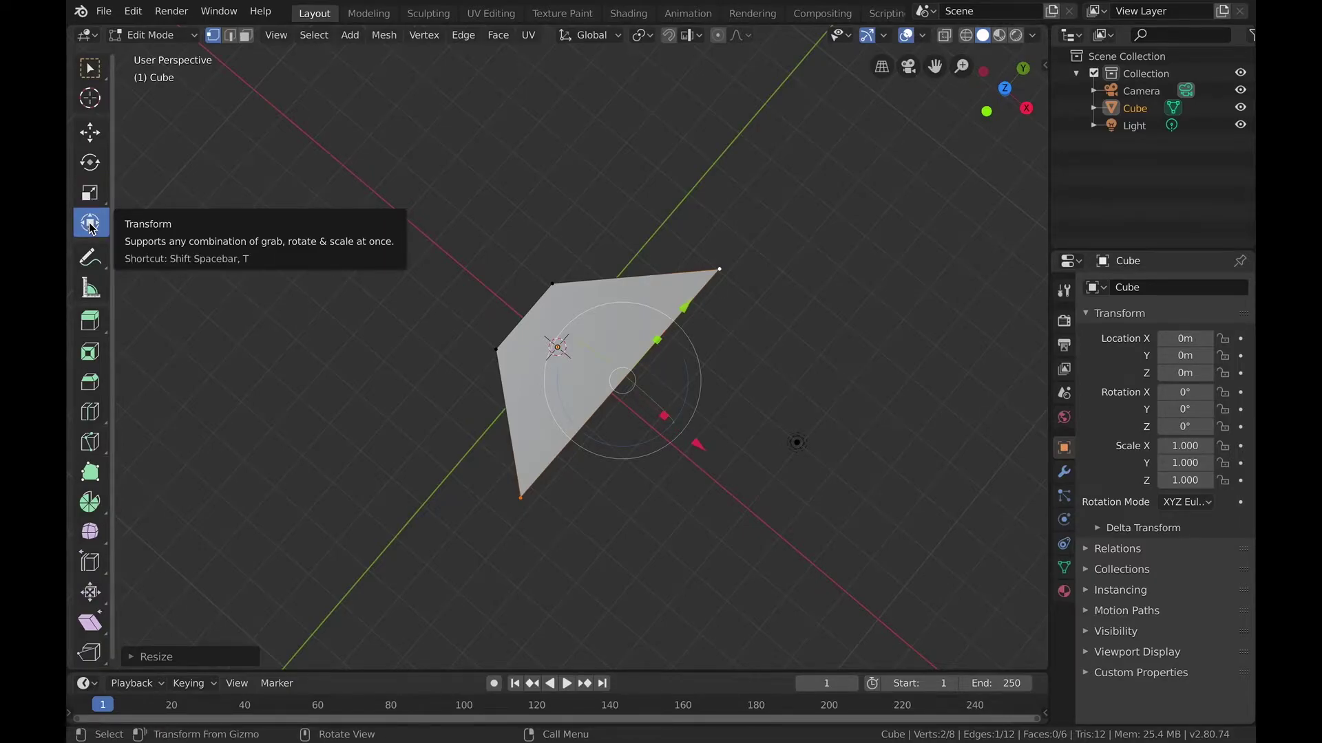
{"action": "scroll", "coordinate": [649, 365], "scroll_direction": "down", "scroll_amount": 10}
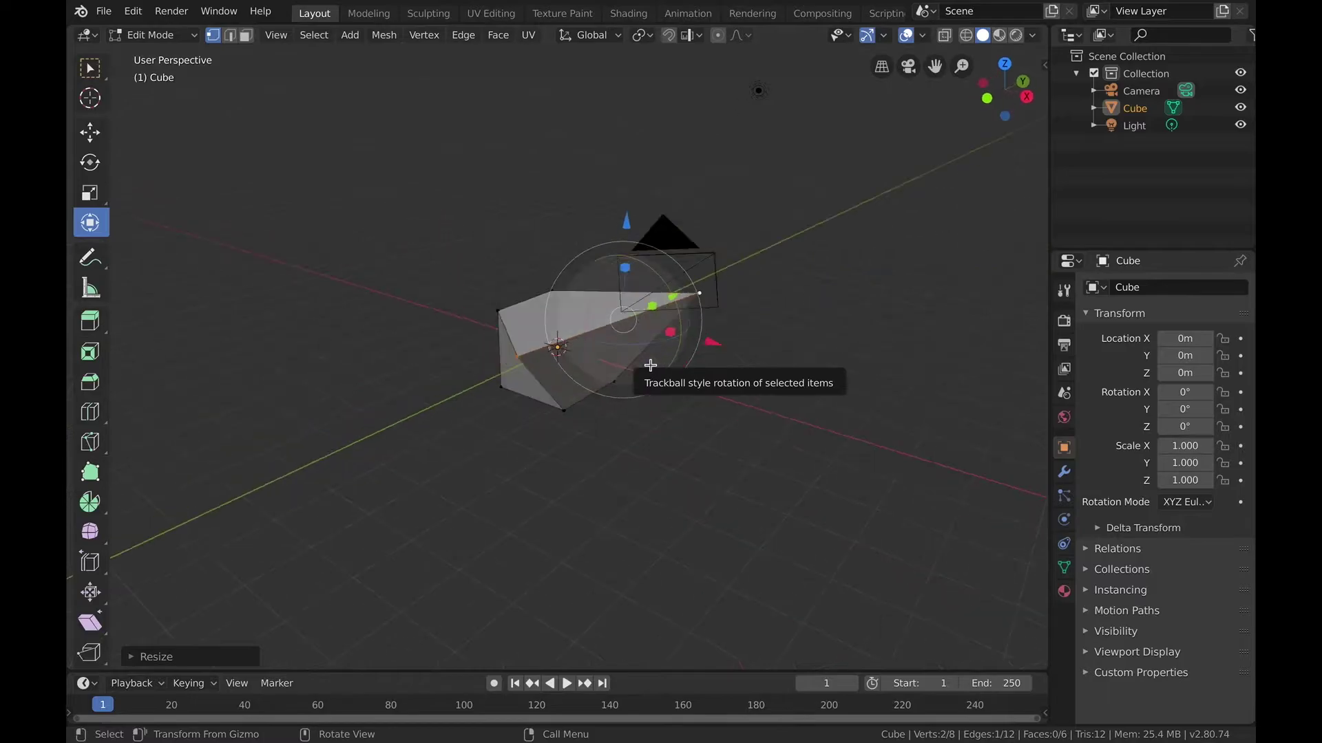
{"action": "left_click_drag", "start_coordinate": [673, 335], "coordinate": [395, 316]}
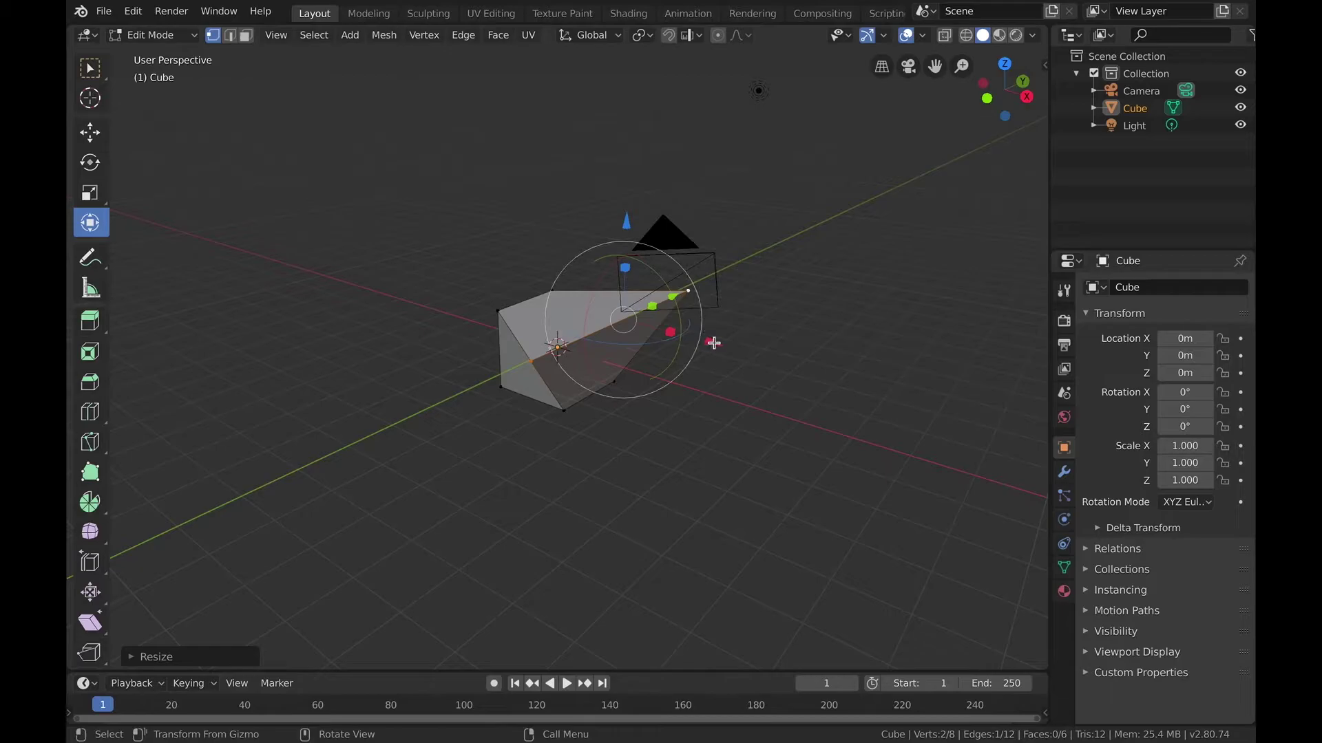
- Move the selected edge along the Y axis with the Transform tool's move handle
{"action": "left_click_drag", "start_coordinate": [674, 295], "coordinate": [735, 285]}
{"action": "middle_click_drag", "start_coordinate": [731, 276], "coordinate": [734, 251]}
{"action": "left_click_drag", "start_coordinate": [734, 250], "coordinate": [704, 302]}
{"action": "middle_click_drag", "start_coordinate": [677, 370], "coordinate": [677, 369]}
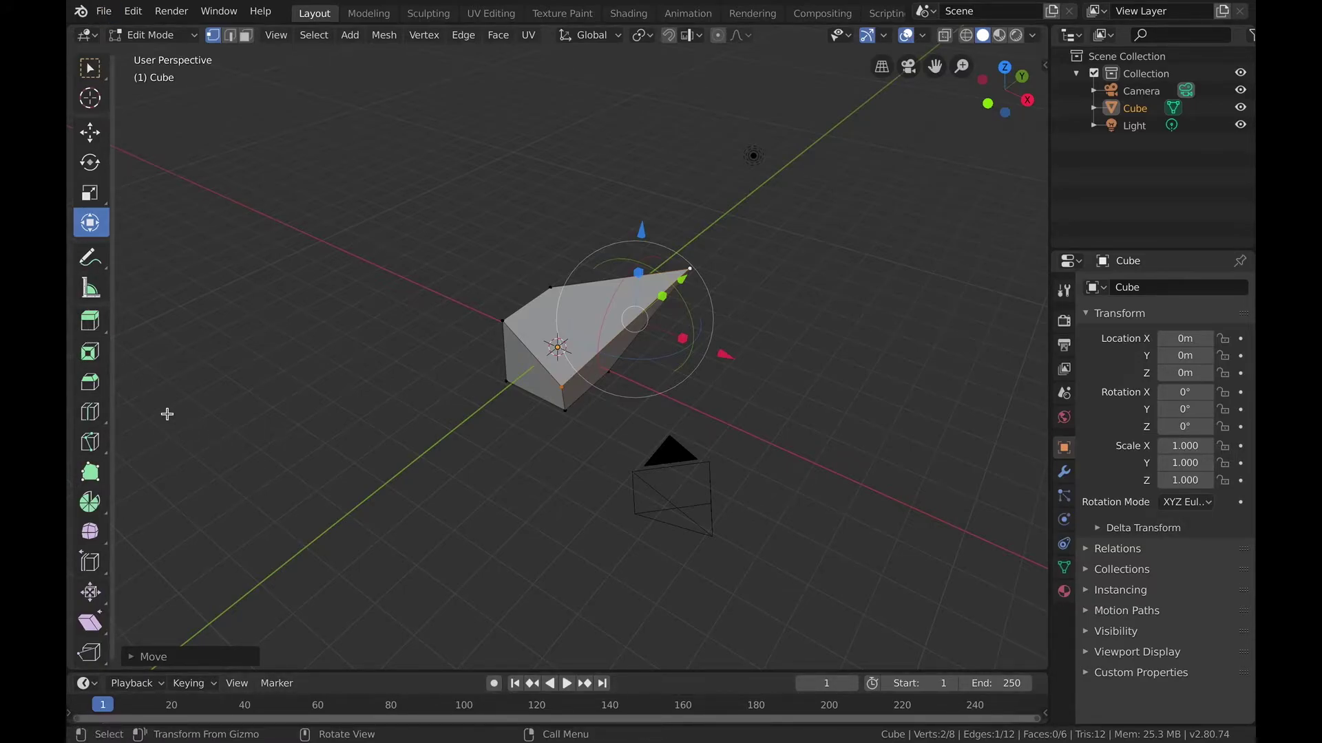
- Extrude the rear top corner vertex of the cube outward into a loose edge, and deselect it
{"action": "left_click", "coordinate": [97, 329]}
{"action": "left_click", "coordinate": [561, 321]}
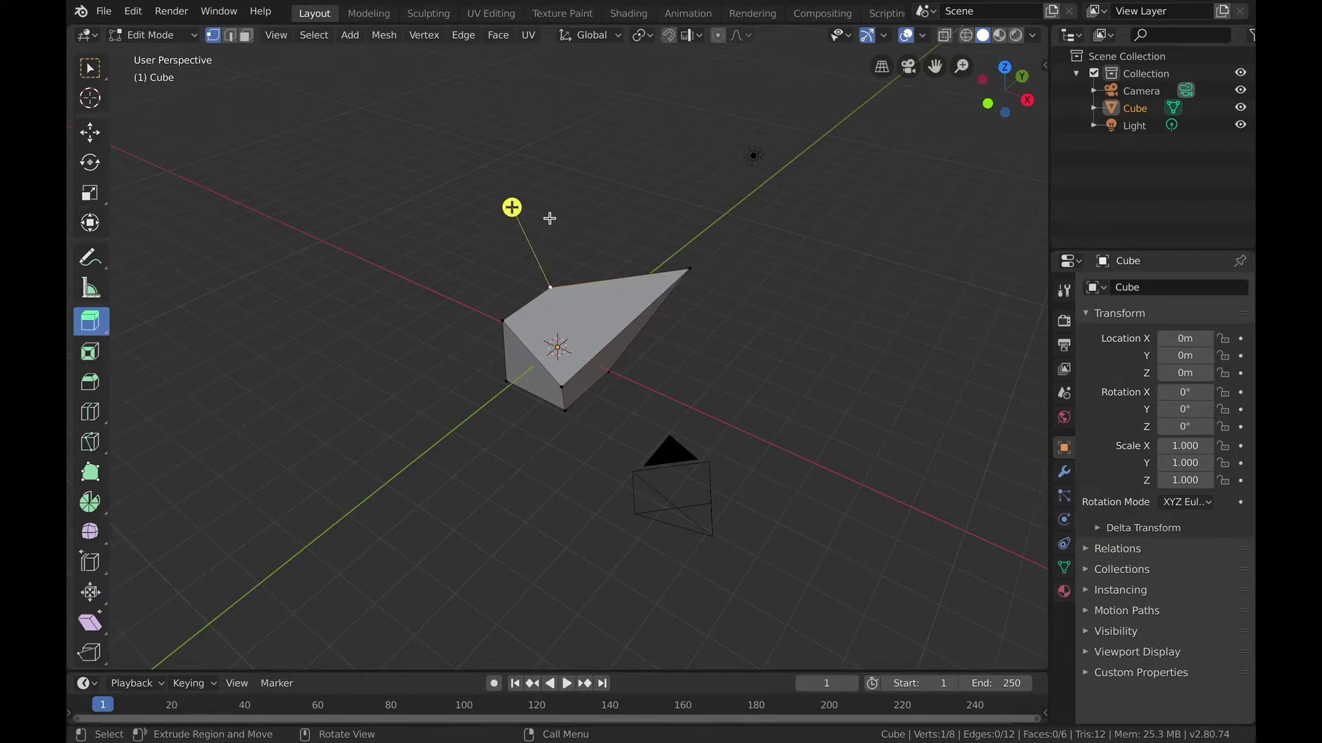
{"action": "left_click_drag", "start_coordinate": [512, 207], "coordinate": [476, 128]}
{"action": "middle_click_drag", "start_coordinate": [606, 341], "coordinate": [606, 342]}
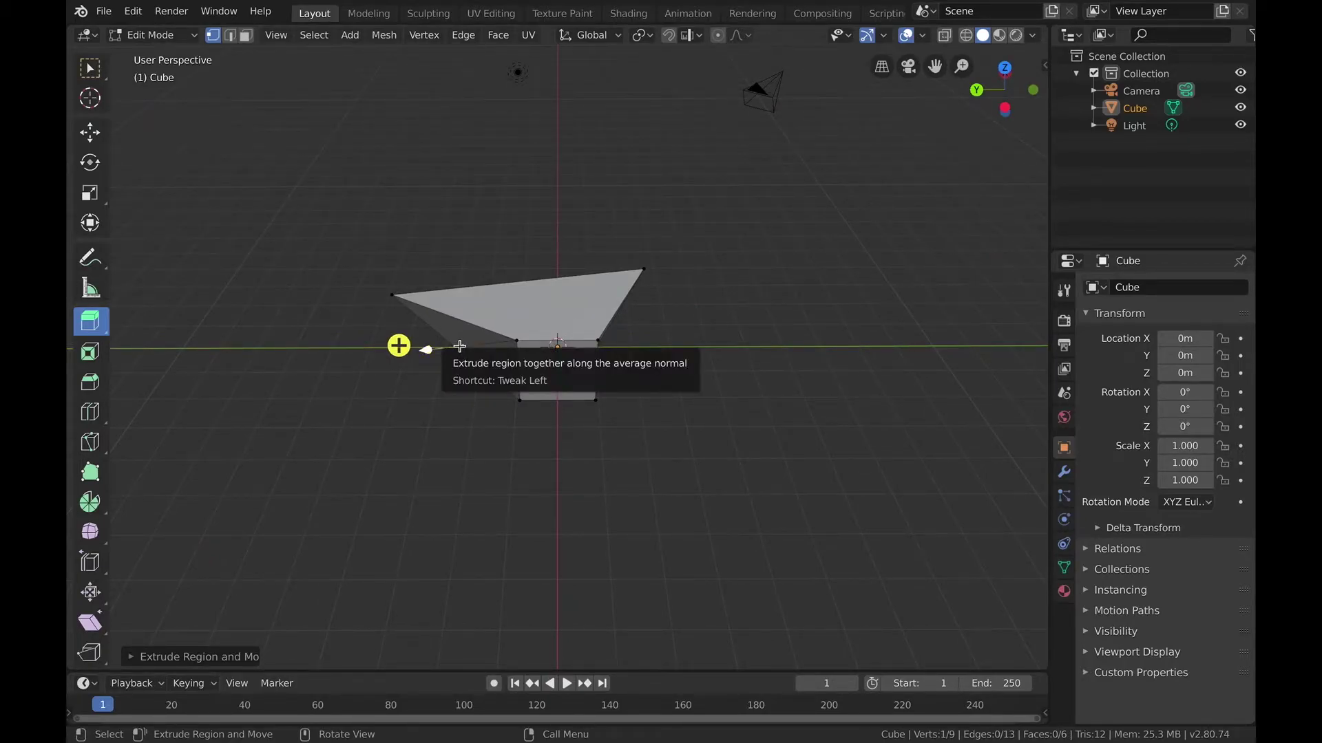
{"action": "scroll", "coordinate": [426, 346], "scroll_direction": "up", "scroll_amount": 3}
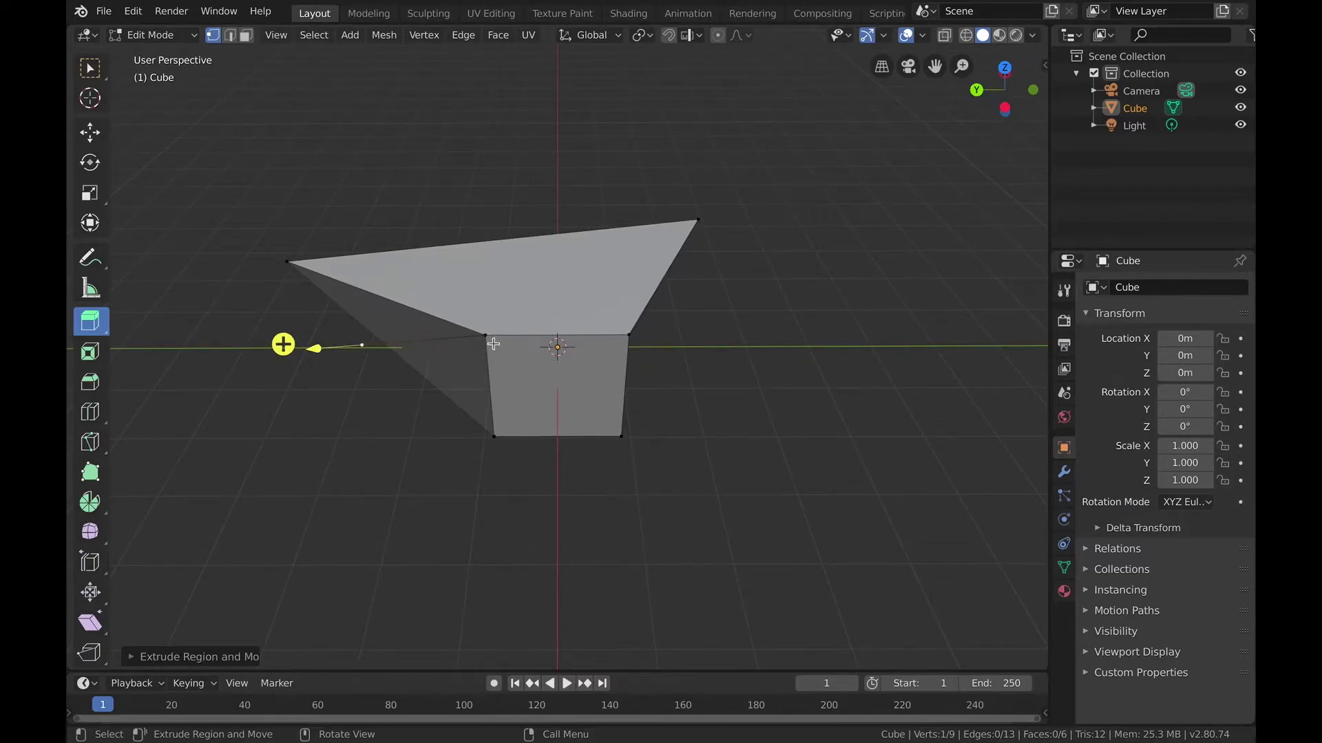
{"action": "middle_click_drag", "start_coordinate": [556, 332], "coordinate": [556, 331]}
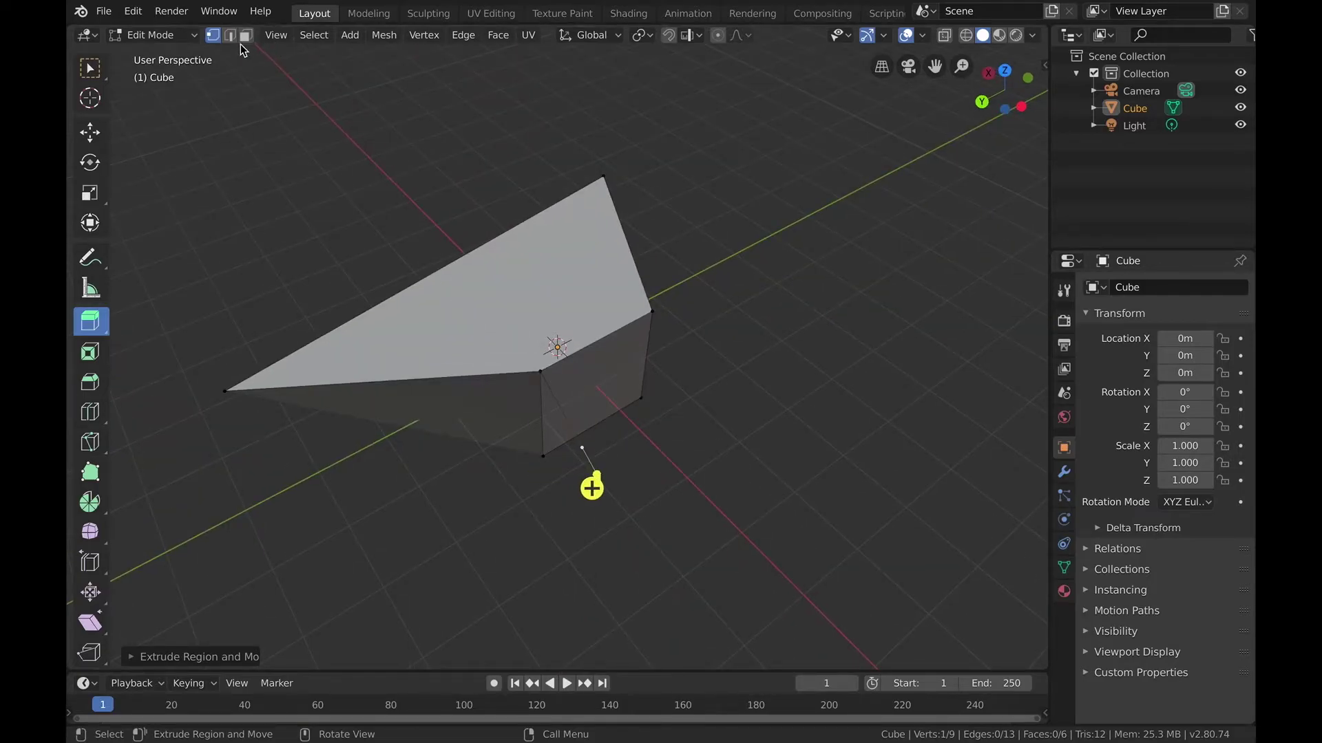
{"action": "left_click", "coordinate": [462, 218]}
- In face selection mode, select the cube's top face and extrude it upward
{"action": "left_click", "coordinate": [246, 35]}
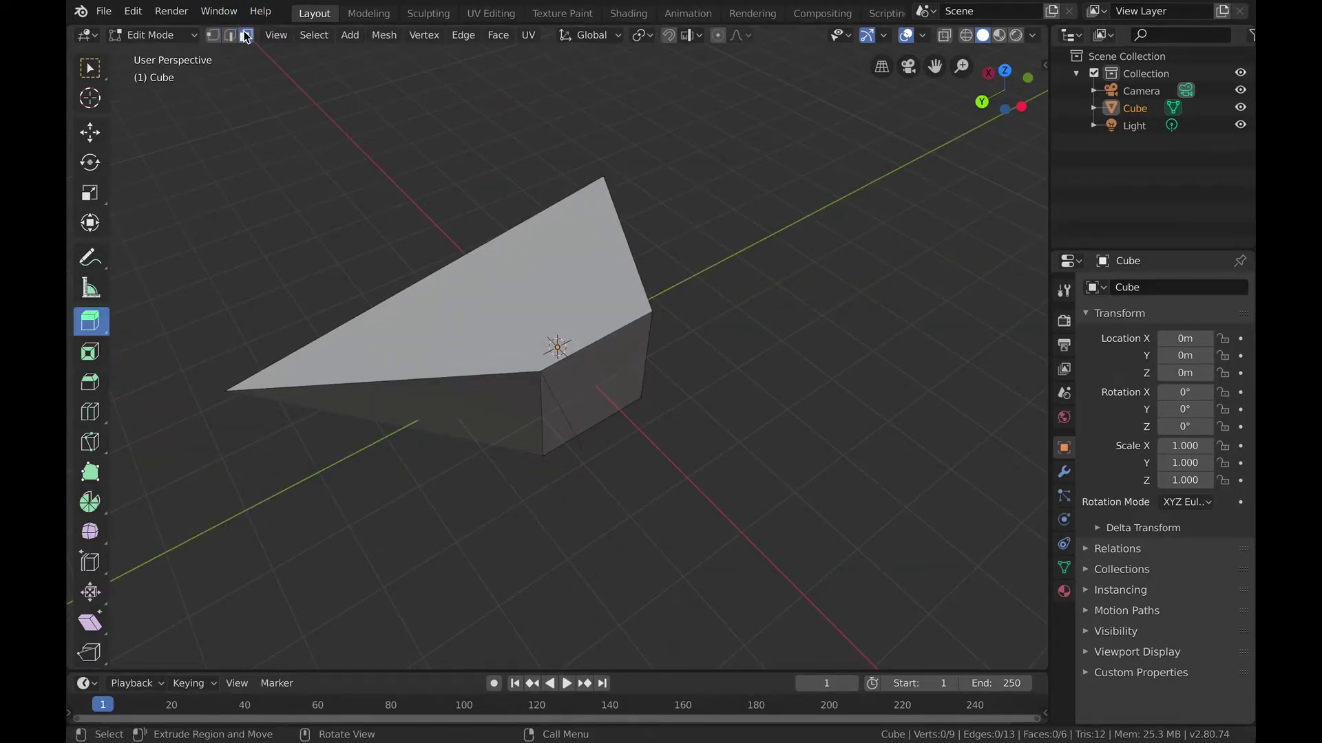
{"action": "left_click", "coordinate": [558, 262]}
{"action": "middle_click_drag", "start_coordinate": [558, 262], "coordinate": [543, 226]}
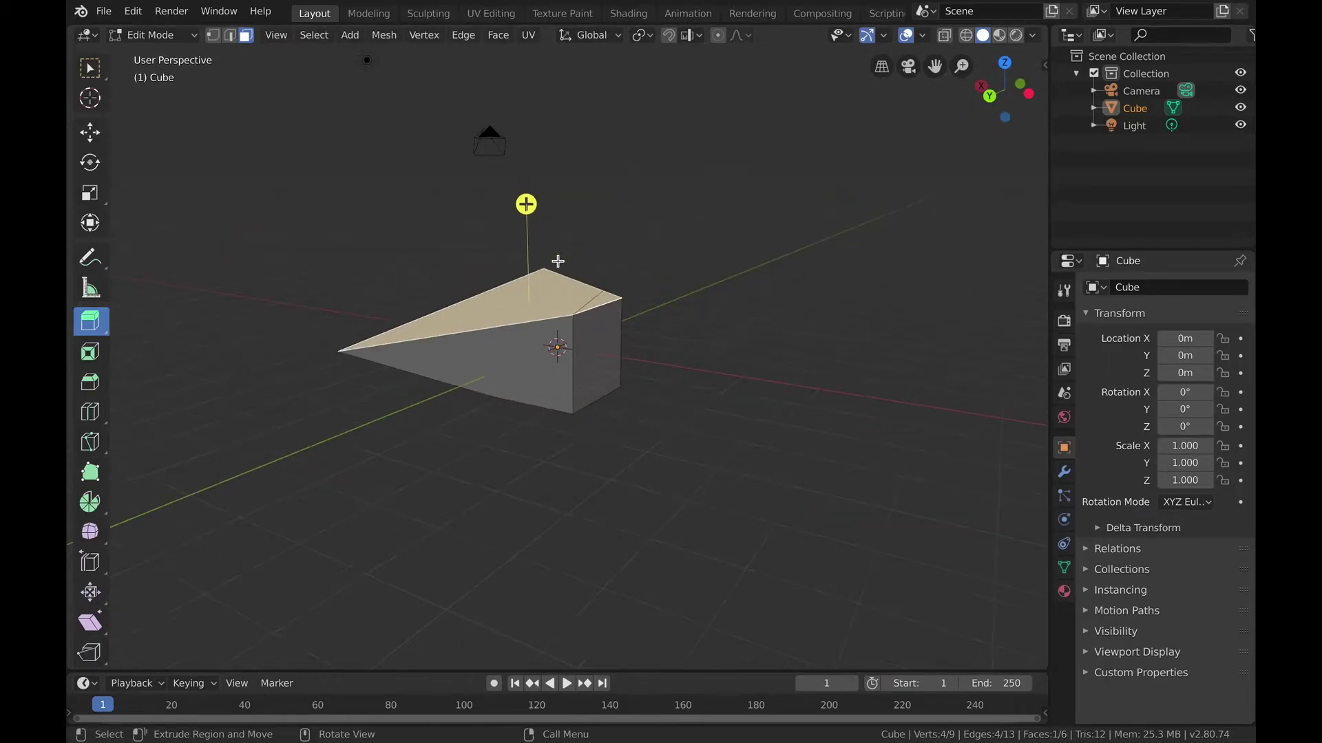
{"action": "left_click_drag", "start_coordinate": [529, 209], "coordinate": [528, 89]}
{"action": "middle_click_drag", "start_coordinate": [599, 280], "coordinate": [549, 237]}
- Select the raised top face and inset it to leave a narrow border around its edges
{"action": "left_click", "coordinate": [570, 306]}
{"action": "middle_click_drag", "start_coordinate": [571, 306], "coordinate": [474, 291]}
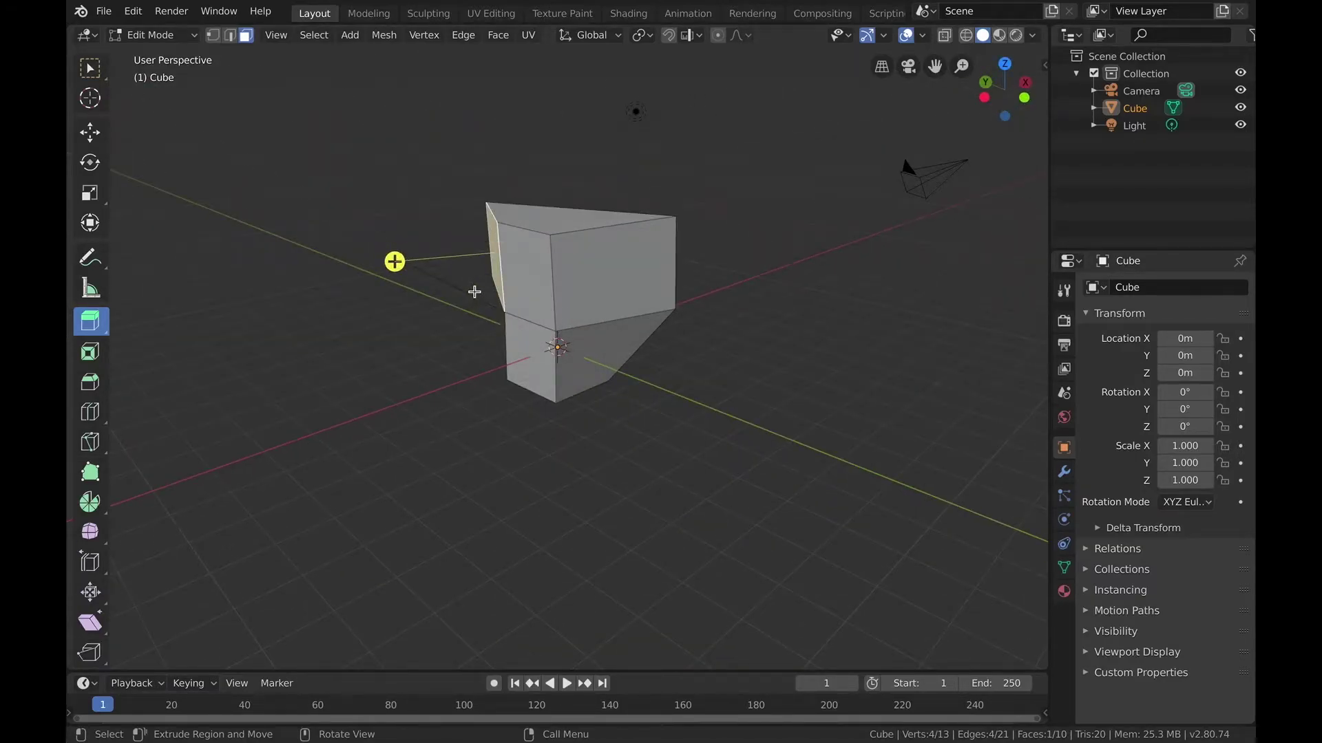
{"action": "left_click", "coordinate": [92, 354]}
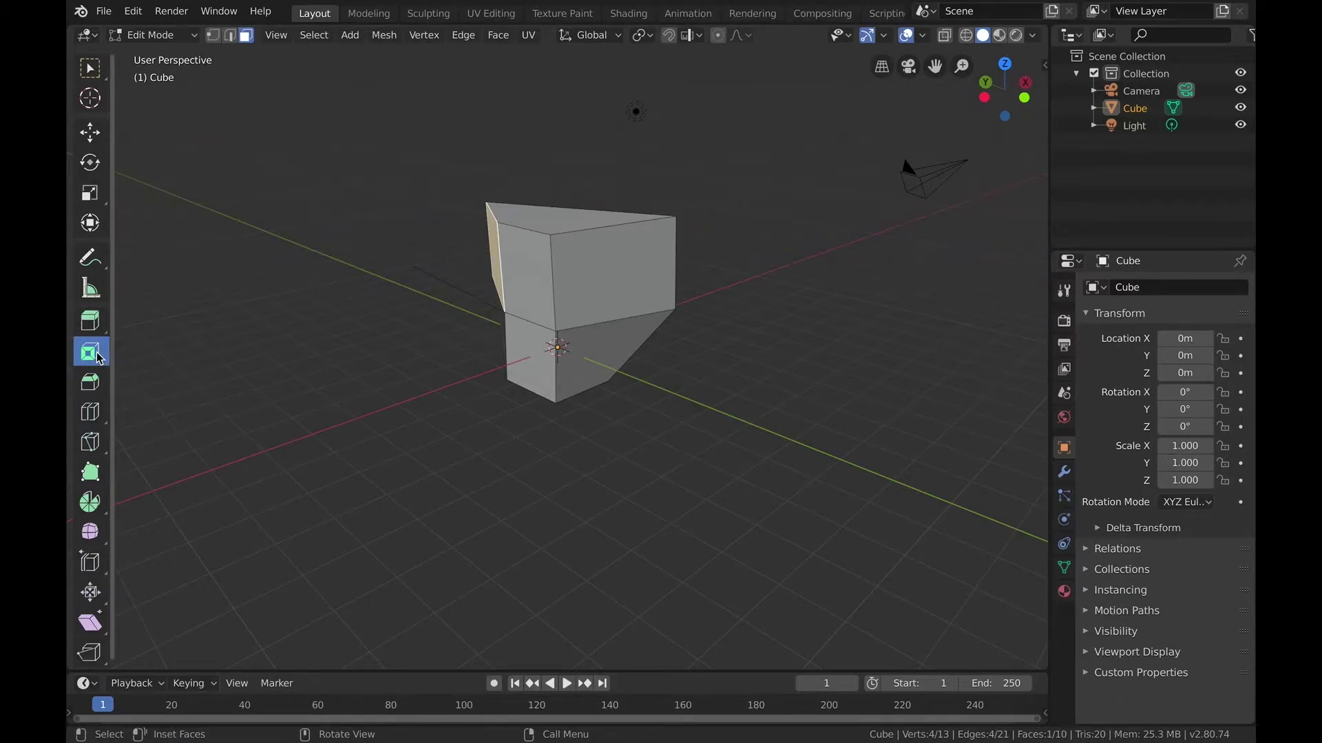
{"action": "middle_click_drag", "start_coordinate": [395, 339], "coordinate": [496, 303]}
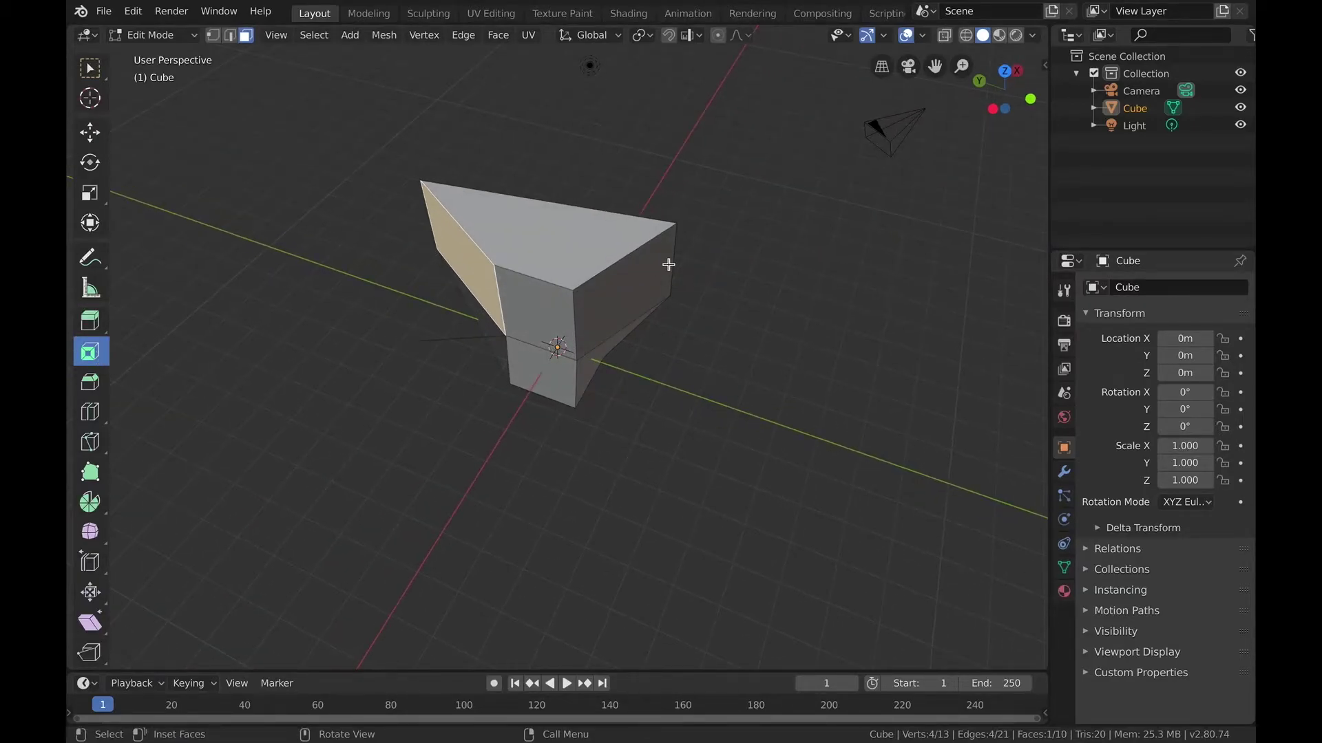
{"action": "left_click", "coordinate": [89, 68]}
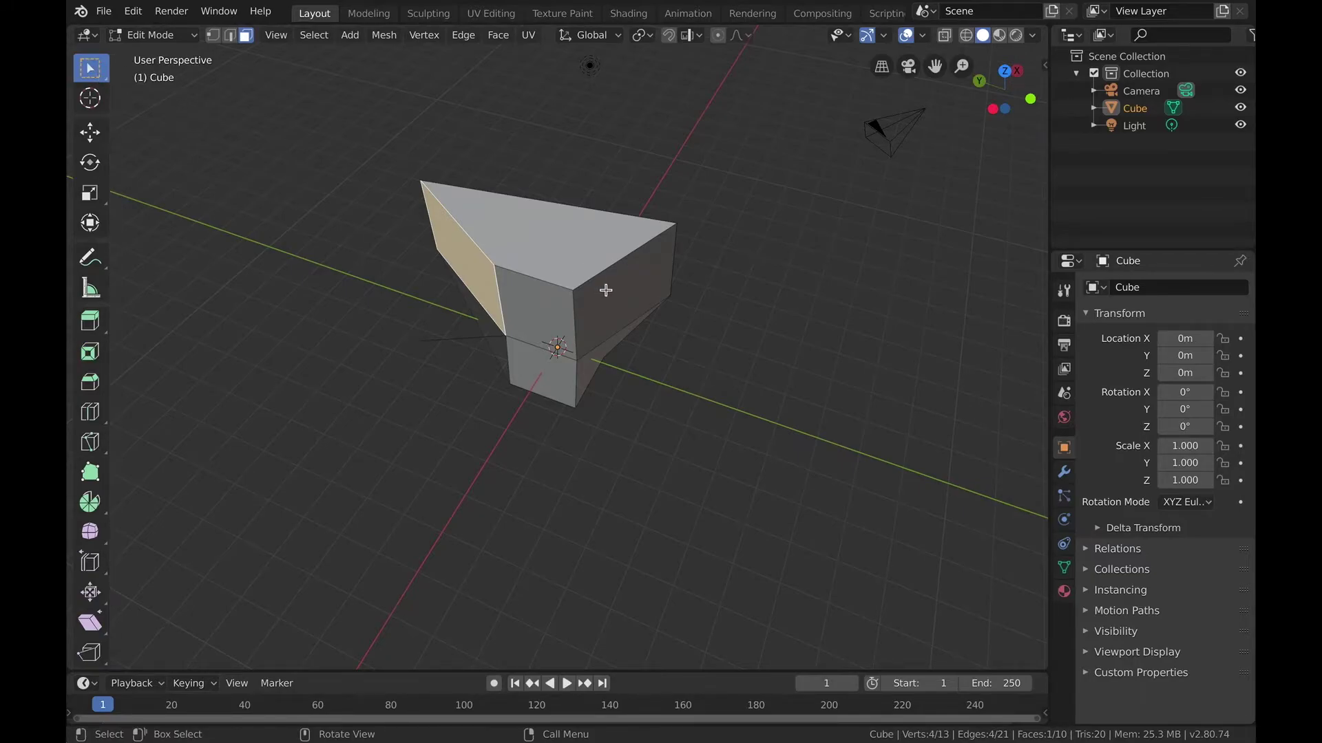
{"action": "left_click", "coordinate": [578, 260]}
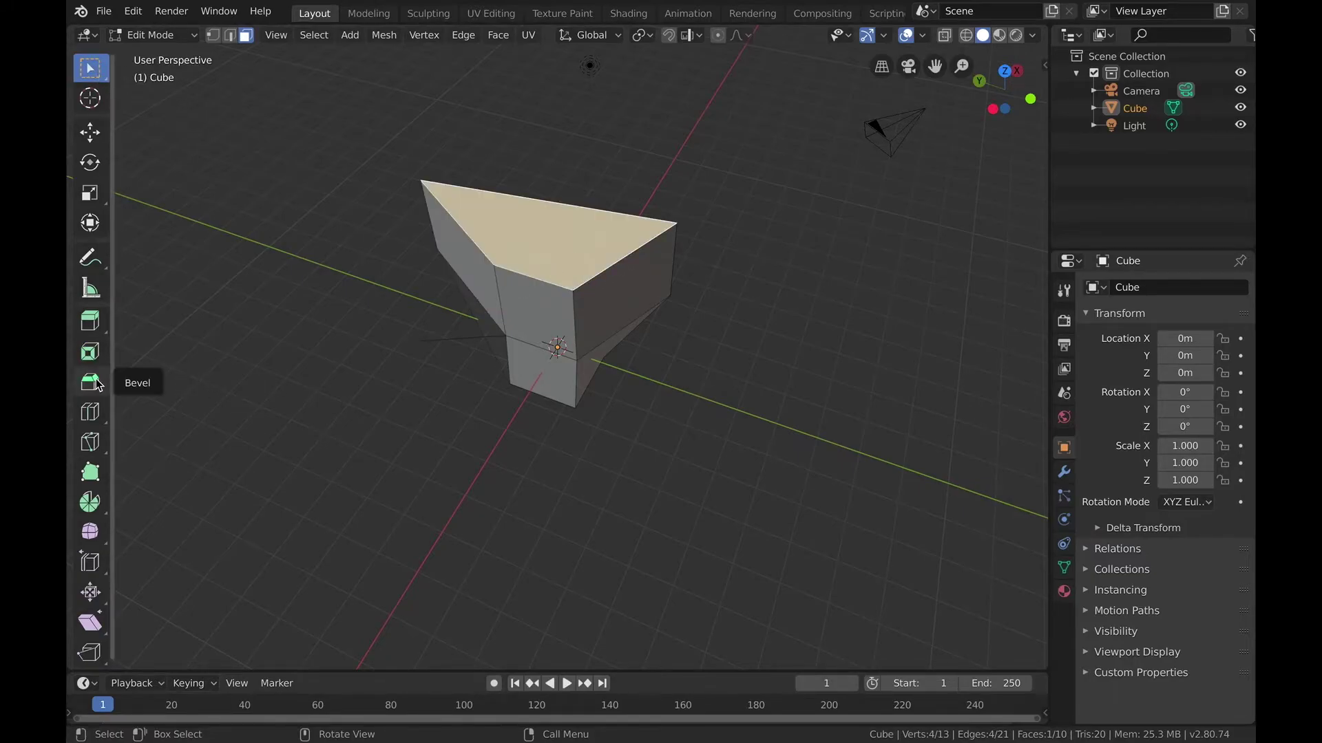
{"action": "left_click", "coordinate": [92, 355]}
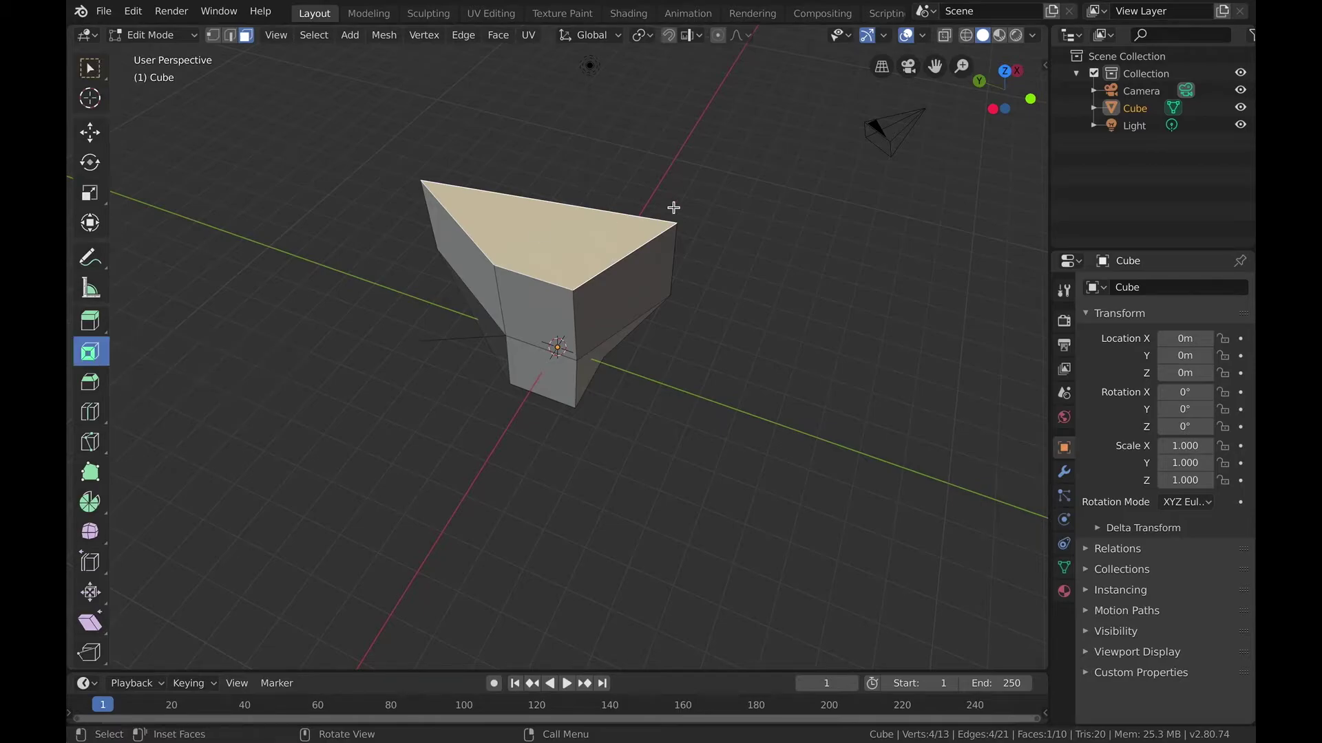
{"action": "mouse_move", "coordinate": [651, 222]}
{"action": "left_mouse_down"}
{"action": "mouse_move", "coordinate": [550, 238]}
{"action": "mouse_move", "coordinate": [652, 224]}
{"action": "mouse_move", "coordinate": [611, 230]}
{"action": "mouse_move", "coordinate": [649, 227]}
{"action": "mouse_move", "coordinate": [630, 229]}
{"action": "left_mouse_up"}
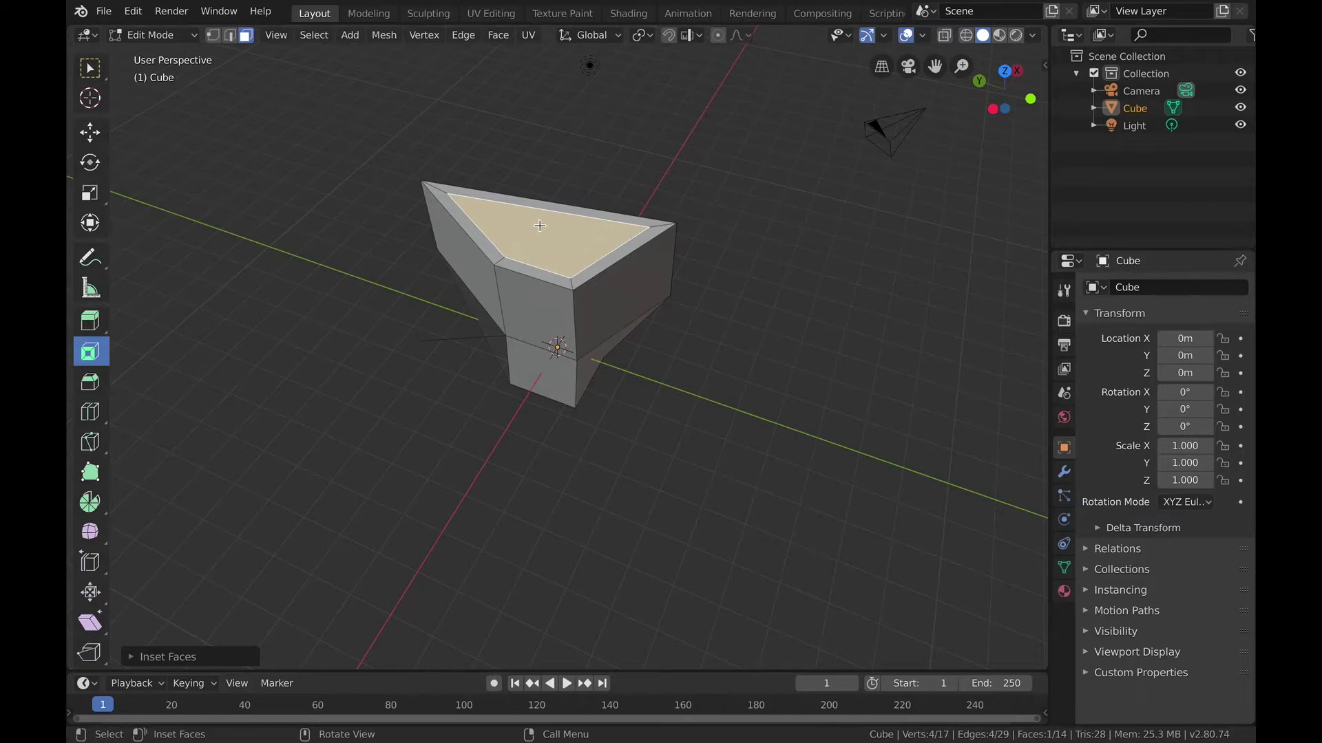
- Extrude the inset top face upward and lengthen the extrusion into a tall column
{"action": "left_click", "coordinate": [90, 321]}
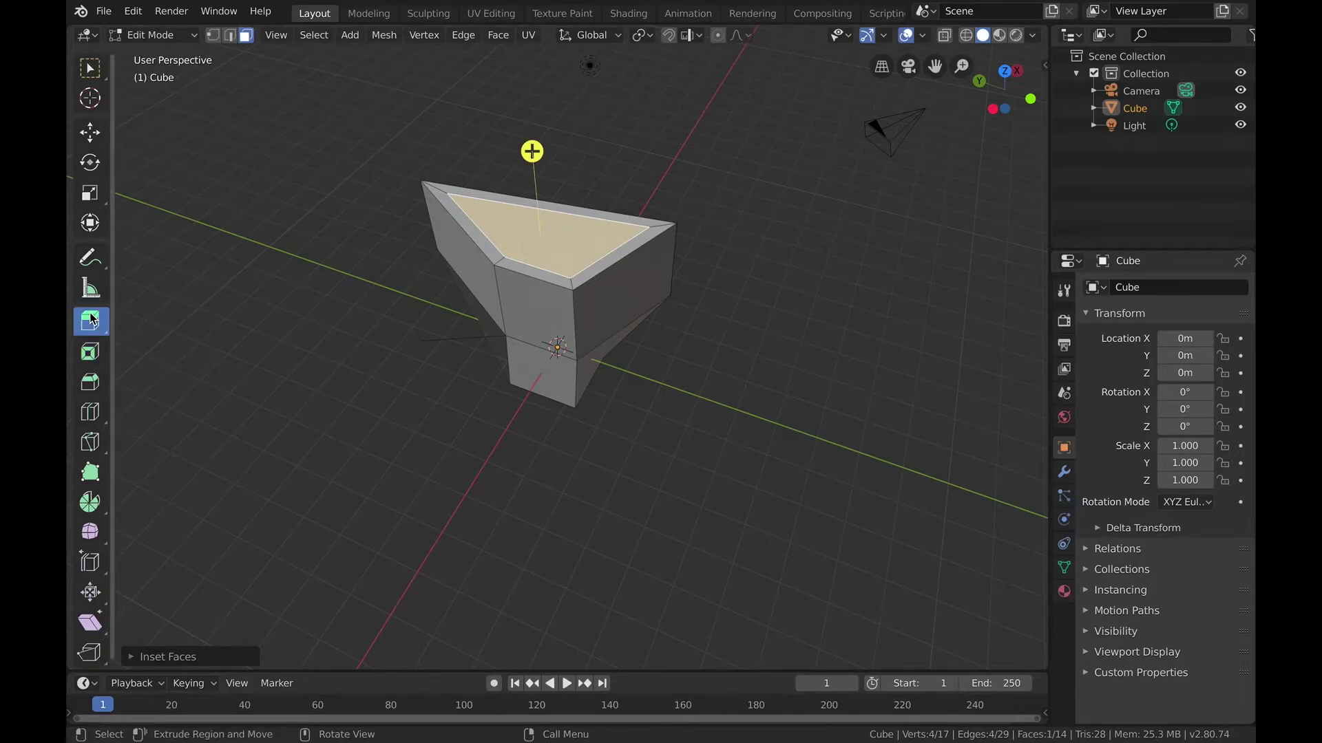
{"action": "middle_click_drag", "start_coordinate": [532, 150], "coordinate": [545, 210]}
{"action": "left_click_drag", "start_coordinate": [549, 153], "coordinate": [546, 73]}
{"action": "scroll", "coordinate": [547, 72], "scroll_direction": "down", "scroll_amount": 7}
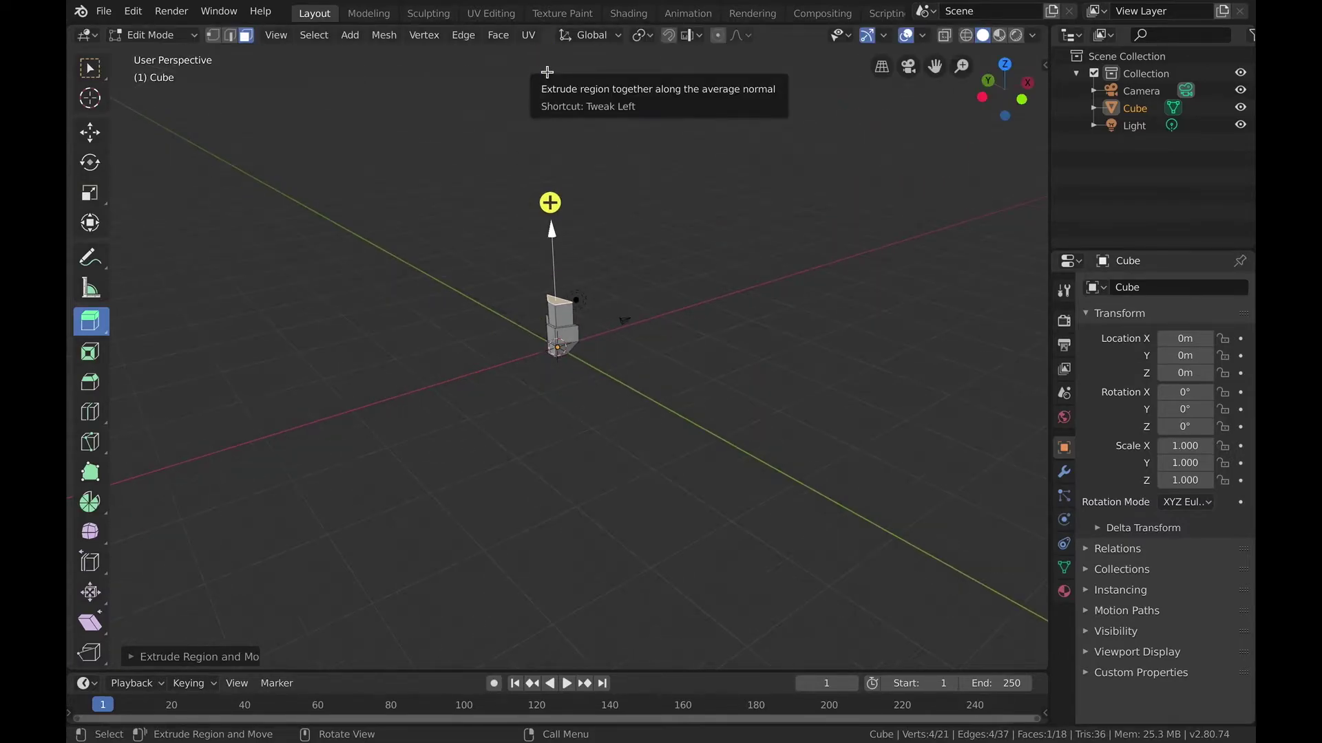
{"action": "middle_click_drag", "start_coordinate": [547, 72], "coordinate": [548, 73]}
{"action": "scroll", "coordinate": [547, 72], "scroll_direction": "up", "scroll_amount": 10}
{"action": "scroll", "coordinate": [548, 72], "scroll_direction": "down", "scroll_amount": 5}
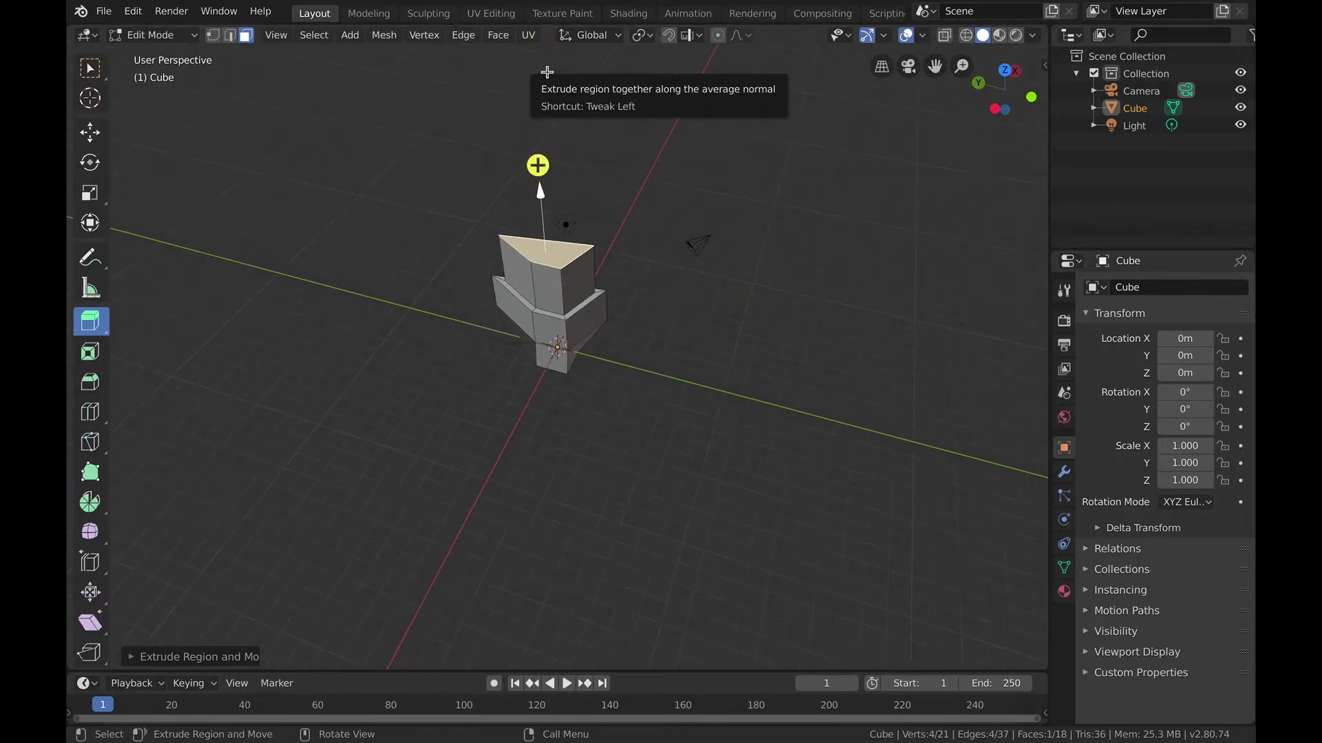
{"action": "middle_click_drag", "start_coordinate": [668, 276], "coordinate": [605, 236]}
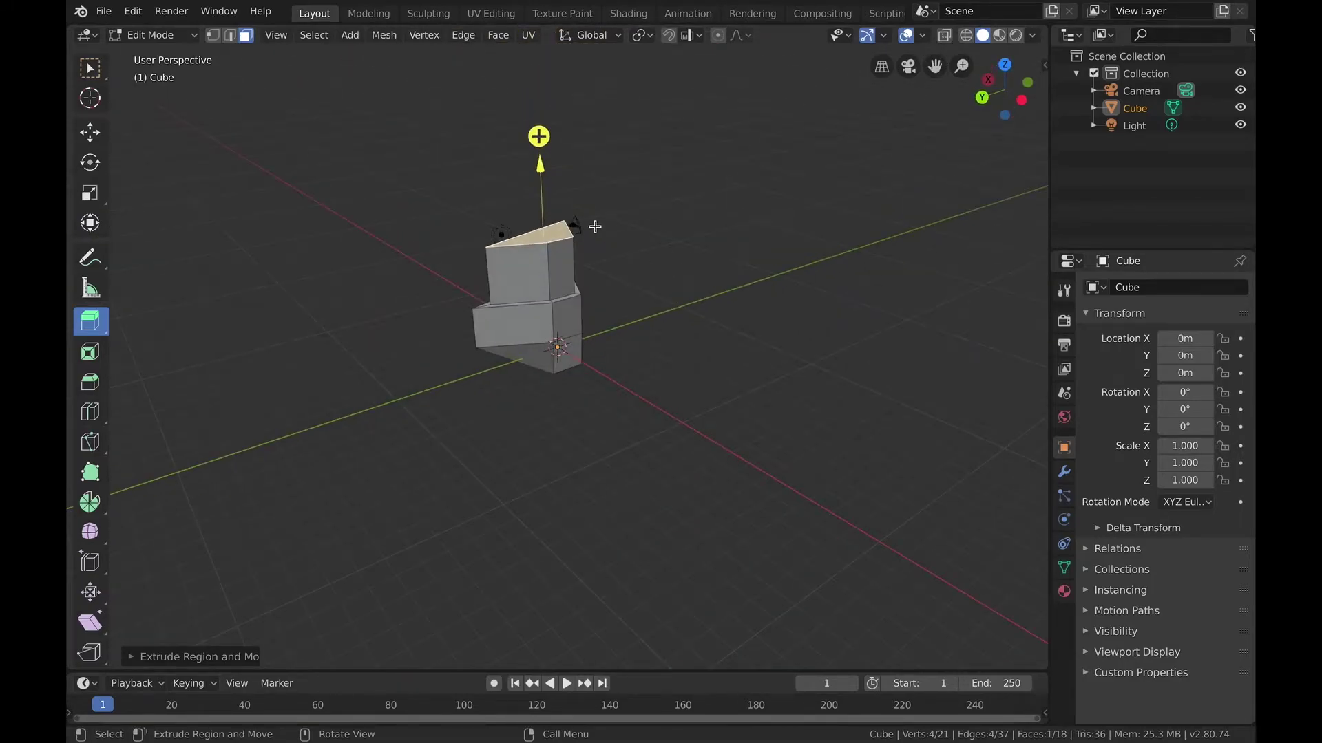
{"action": "left_click_drag", "start_coordinate": [540, 136], "coordinate": [544, 103]}
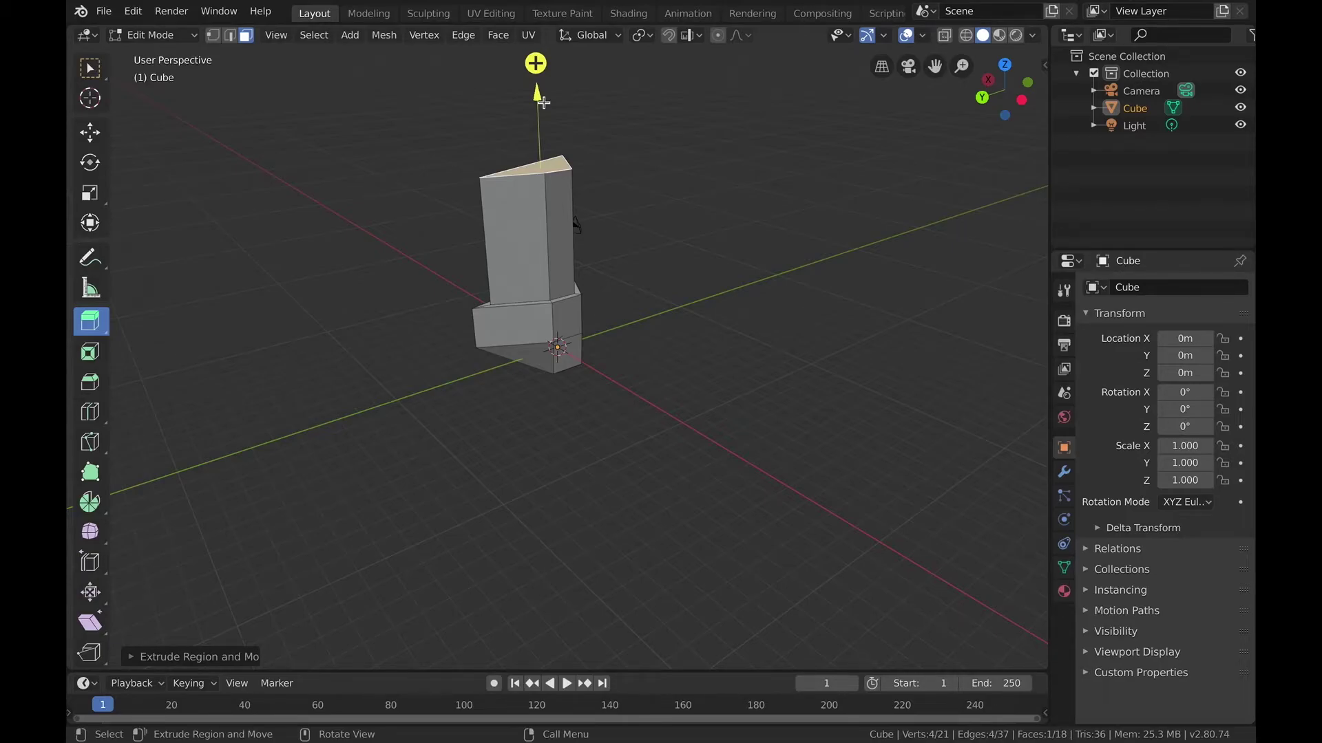
- In edge selection mode, select an edge of the column's top face and bevel it with the Bevel tool
{"action": "left_click", "coordinate": [89, 381]}
{"action": "scroll", "coordinate": [677, 177], "scroll_direction": "up", "scroll_amount": 2}
{"action": "scroll", "coordinate": [677, 177], "scroll_direction": "left", "scroll_amount": 10}
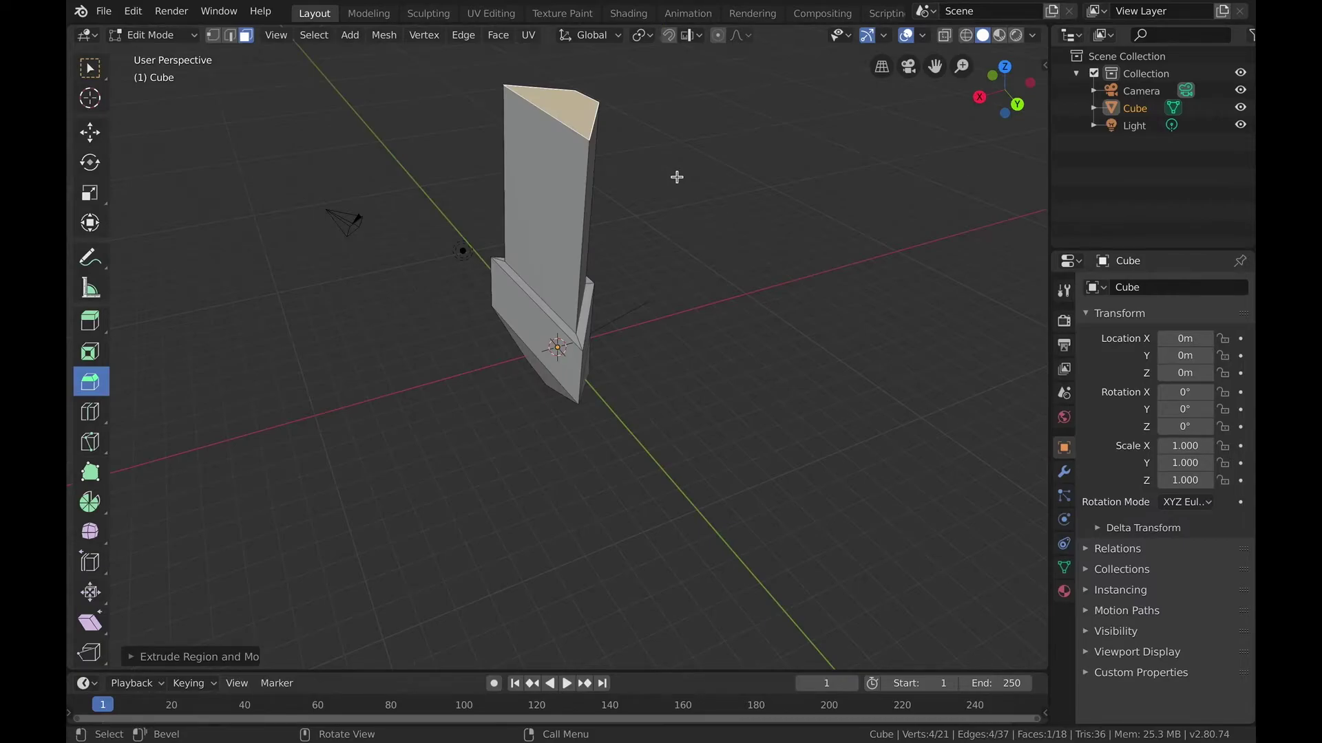
{"action": "scroll", "coordinate": [676, 177], "scroll_direction": "up", "scroll_amount": 5, "text": "shift"}
{"action": "scroll", "coordinate": [677, 177], "scroll_direction": "up", "scroll_amount": 3}
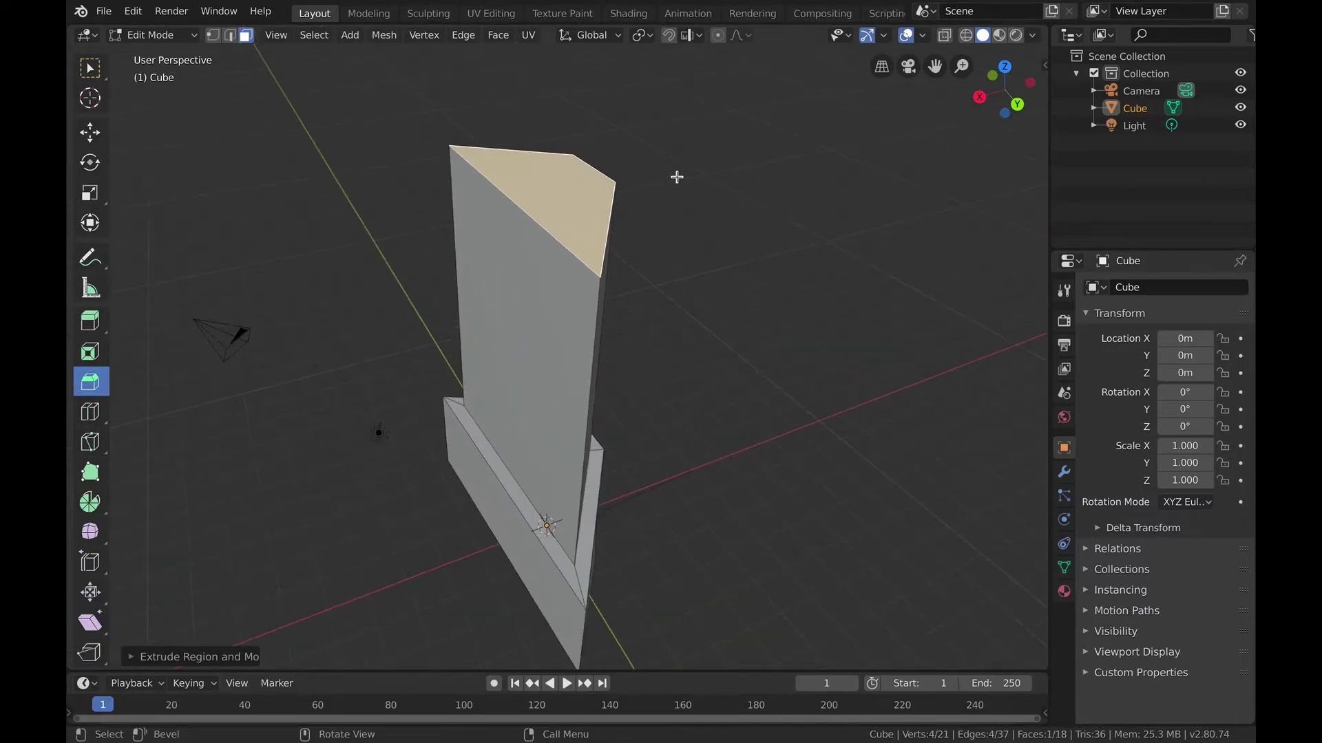
{"action": "scroll", "coordinate": [677, 177], "scroll_direction": "right", "scroll_amount": 5}
{"action": "left_click", "coordinate": [676, 177]}
{"action": "scroll", "coordinate": [642, 177], "scroll_direction": "right", "scroll_amount": 5}
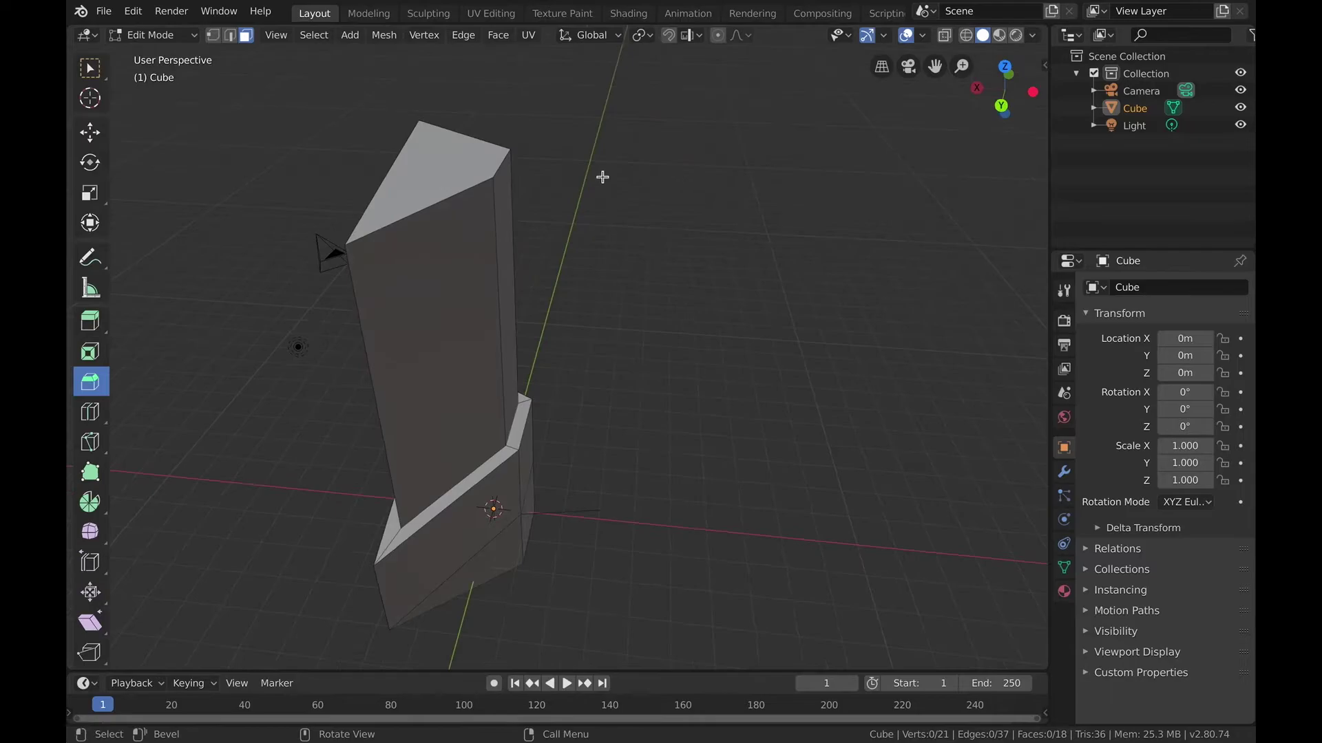
{"action": "left_click", "coordinate": [429, 205]}
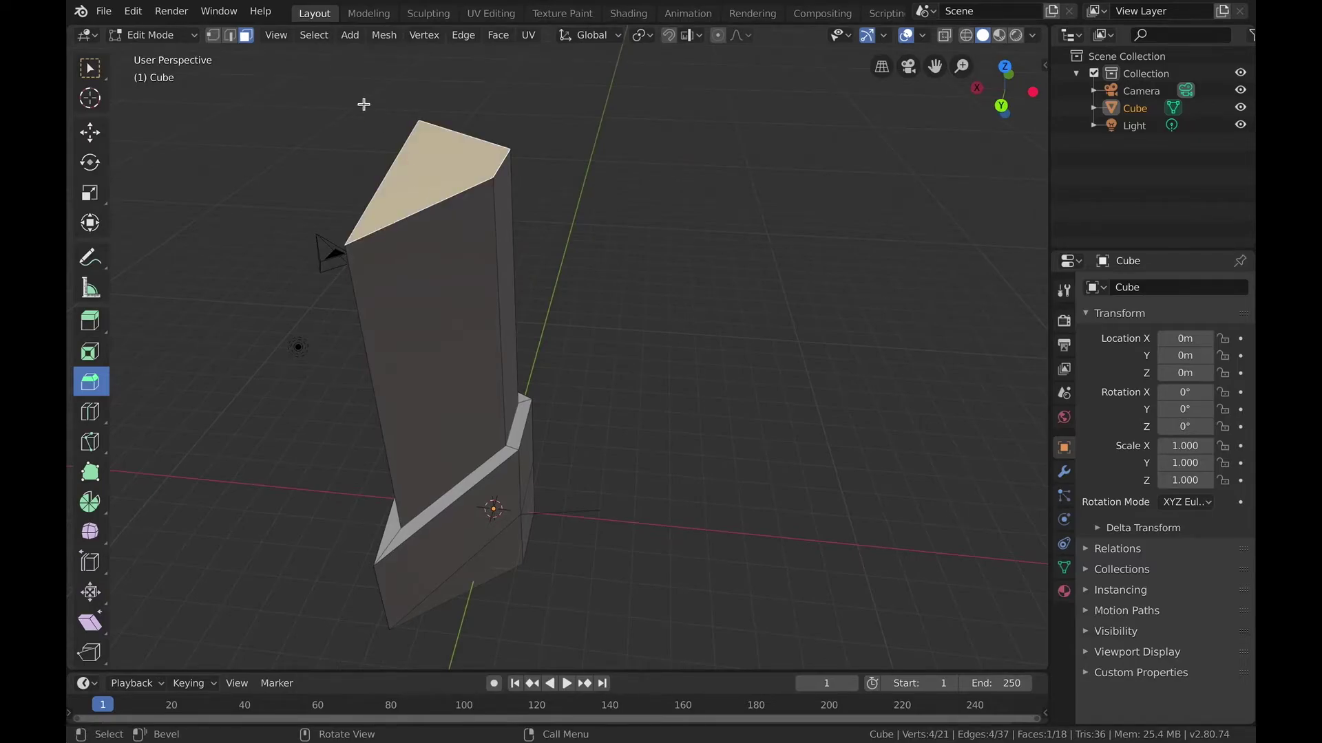
{"action": "left_click", "coordinate": [232, 36]}
{"action": "left_click", "coordinate": [479, 231]}
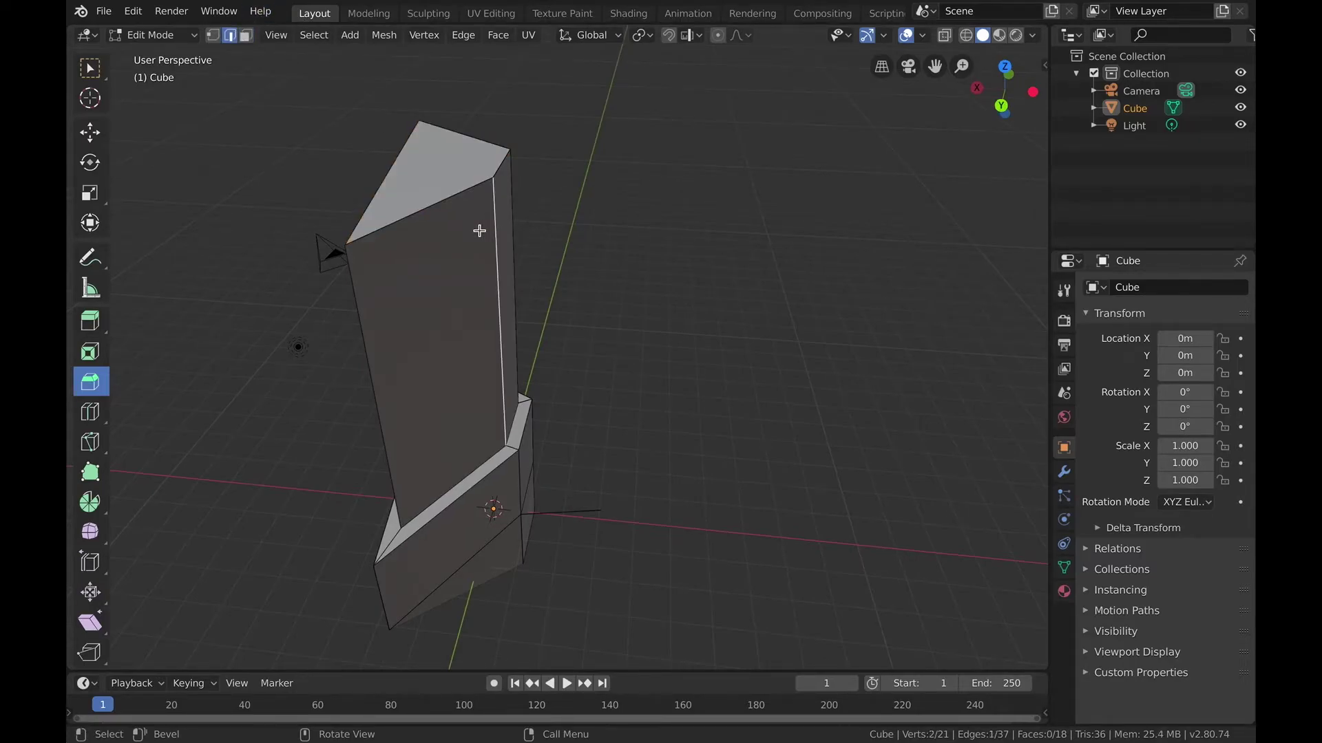
{"action": "left_click", "coordinate": [605, 172]}
{"action": "middle_click_drag", "start_coordinate": [456, 194], "coordinate": [510, 209]}
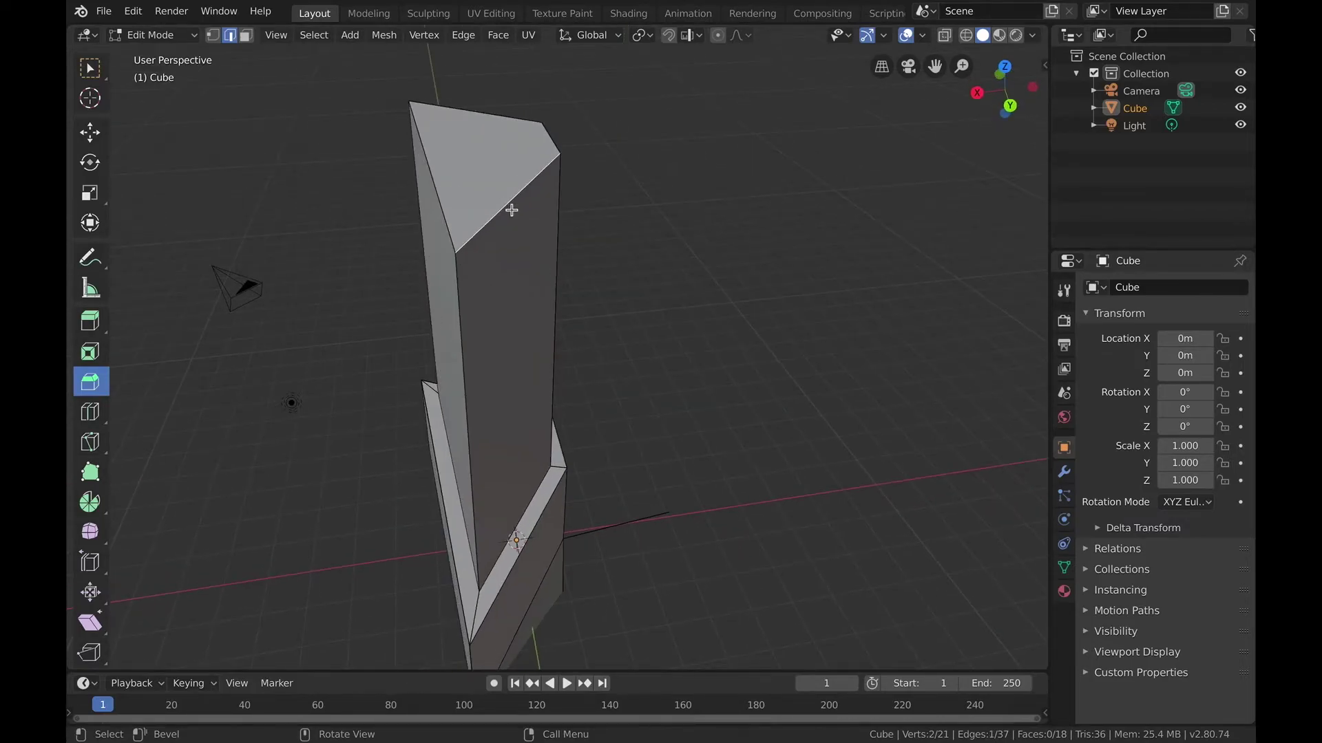
{"action": "left_click_drag", "start_coordinate": [508, 208], "coordinate": [535, 228]}
{"action": "scroll", "coordinate": [587, 156], "scroll_direction": "left", "scroll_amount": 5}
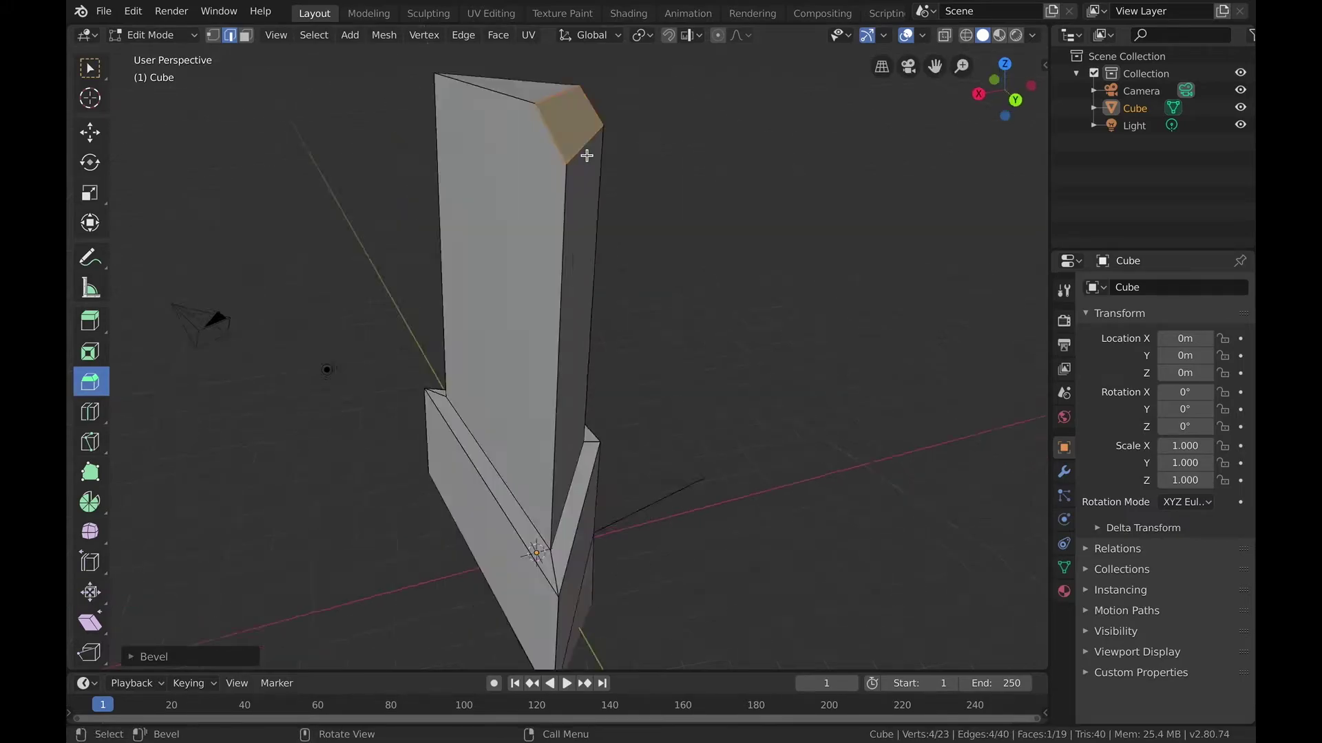
{"action": "scroll", "coordinate": [587, 157], "scroll_direction": "right", "scroll_amount": 5, "text": "shift"}
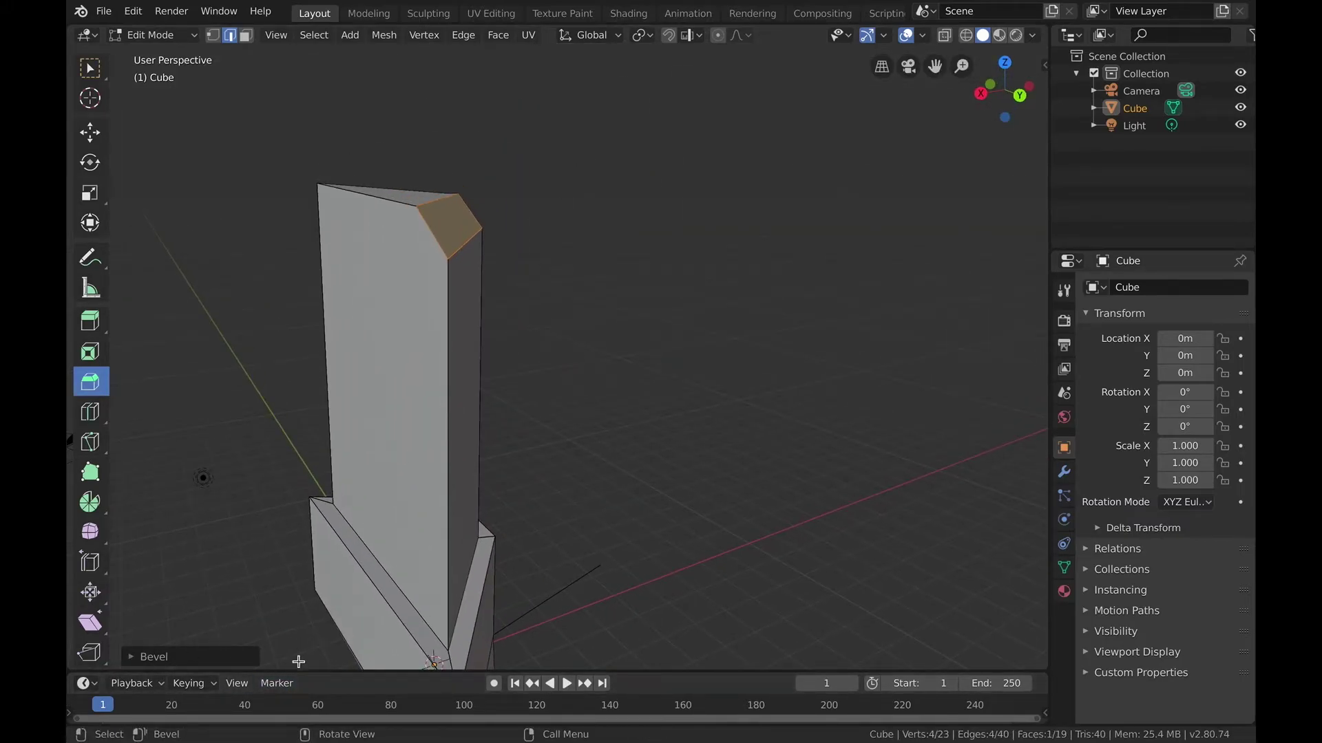
- Set the bevel's width to 0.85 m in its operation settings, keeping the Offset width type
{"action": "left_click", "coordinate": [151, 658]}
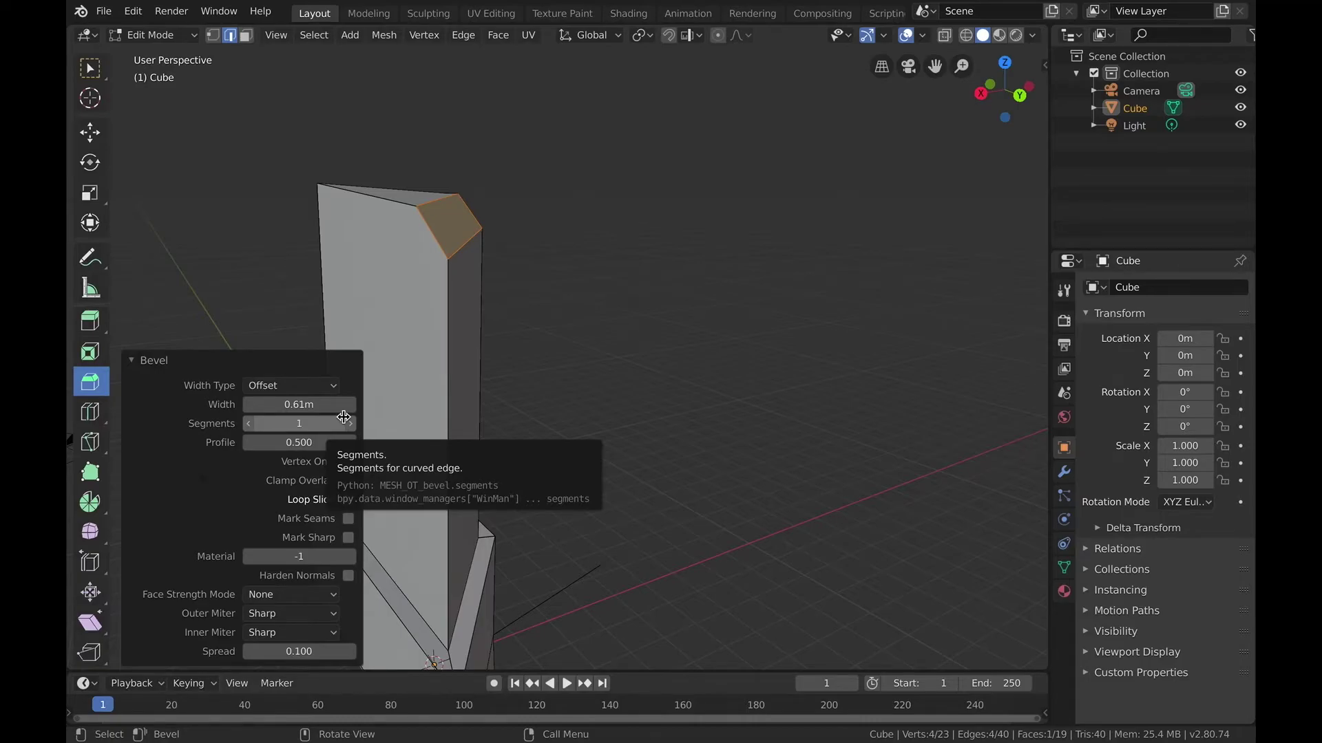
{"action": "left_click", "coordinate": [331, 387]}
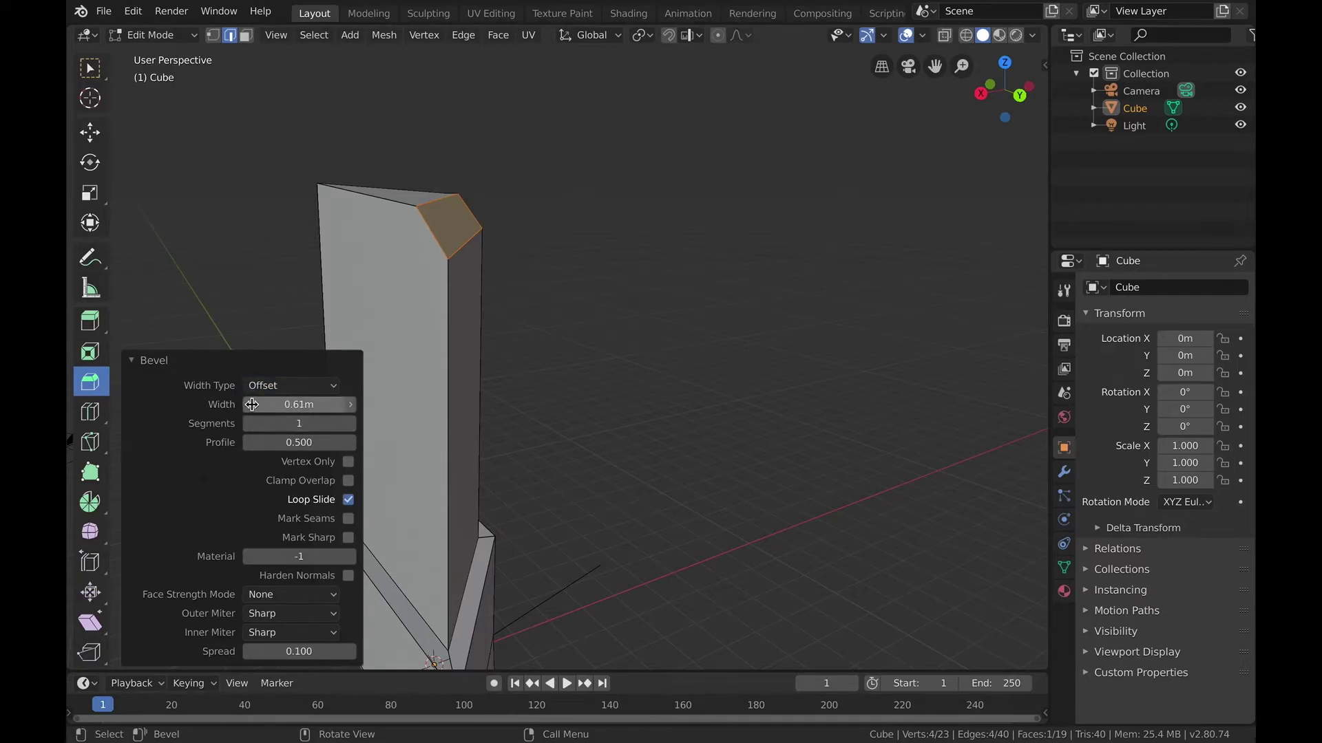
{"action": "left_click", "coordinate": [352, 405]}
{"action": "left_click_drag", "start_coordinate": [353, 405], "coordinate": [415, 405]}
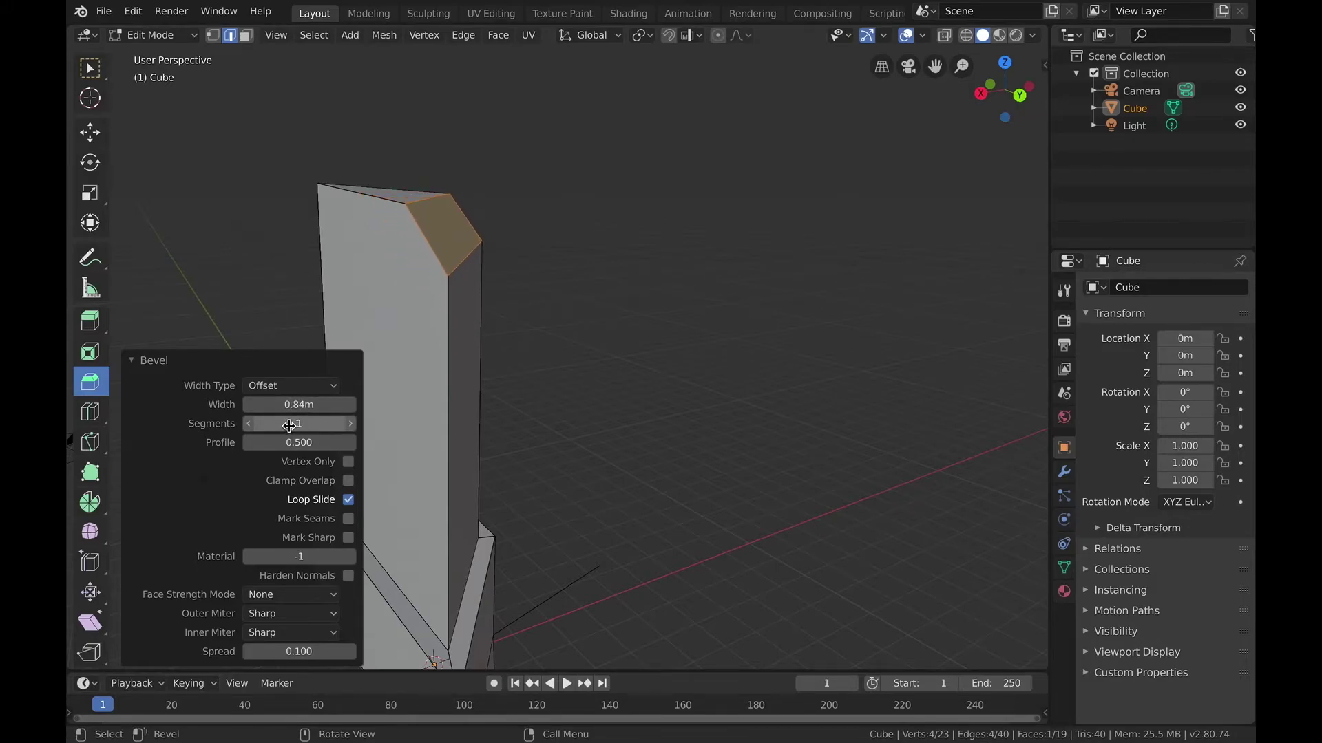
{"action": "left_click", "coordinate": [351, 405]}
- Raise the bevel's number of segments to 13
{"action": "left_click", "coordinate": [353, 423]}
{"action": "left_click", "coordinate": [352, 423]}
{"action": "left_click", "coordinate": [353, 423]}
{"action": "left_click", "coordinate": [353, 423]}
{"action": "left_click", "coordinate": [352, 423]}
{"action": "left_click", "coordinate": [352, 423]}
{"action": "left_click", "coordinate": [352, 423]}
{"action": "left_click", "coordinate": [352, 423]}
{"action": "left_click", "coordinate": [353, 423]}
{"action": "left_click", "coordinate": [352, 423]}
{"action": "left_click", "coordinate": [353, 423]}
{"action": "middle_click_drag", "start_coordinate": [644, 212], "coordinate": [643, 211]}
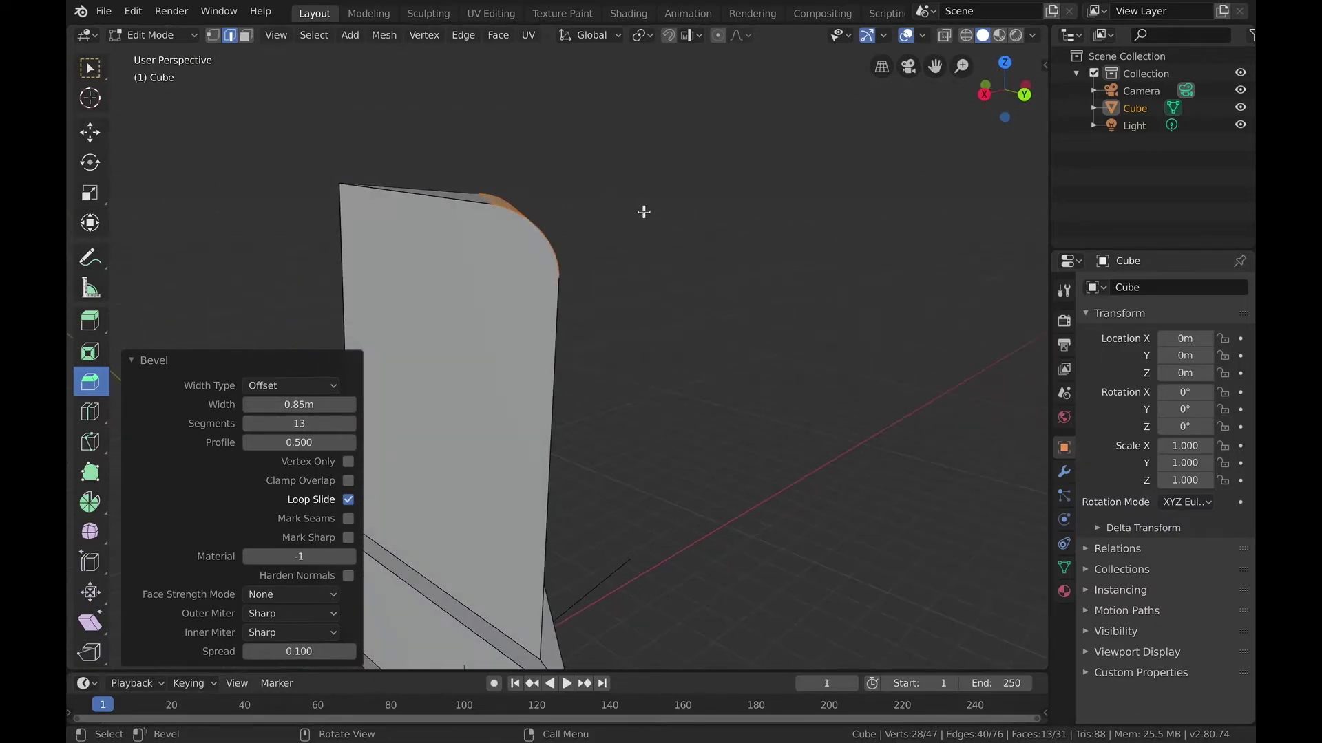
{"action": "middle_click_drag", "start_coordinate": [554, 250], "coordinate": [554, 250]}
- Set the bevel to 8 segments and collapse its operation settings
{"action": "left_click_drag", "start_coordinate": [255, 421], "coordinate": [357, 426]}
{"action": "middle_click_drag", "start_coordinate": [597, 274], "coordinate": [598, 274]}
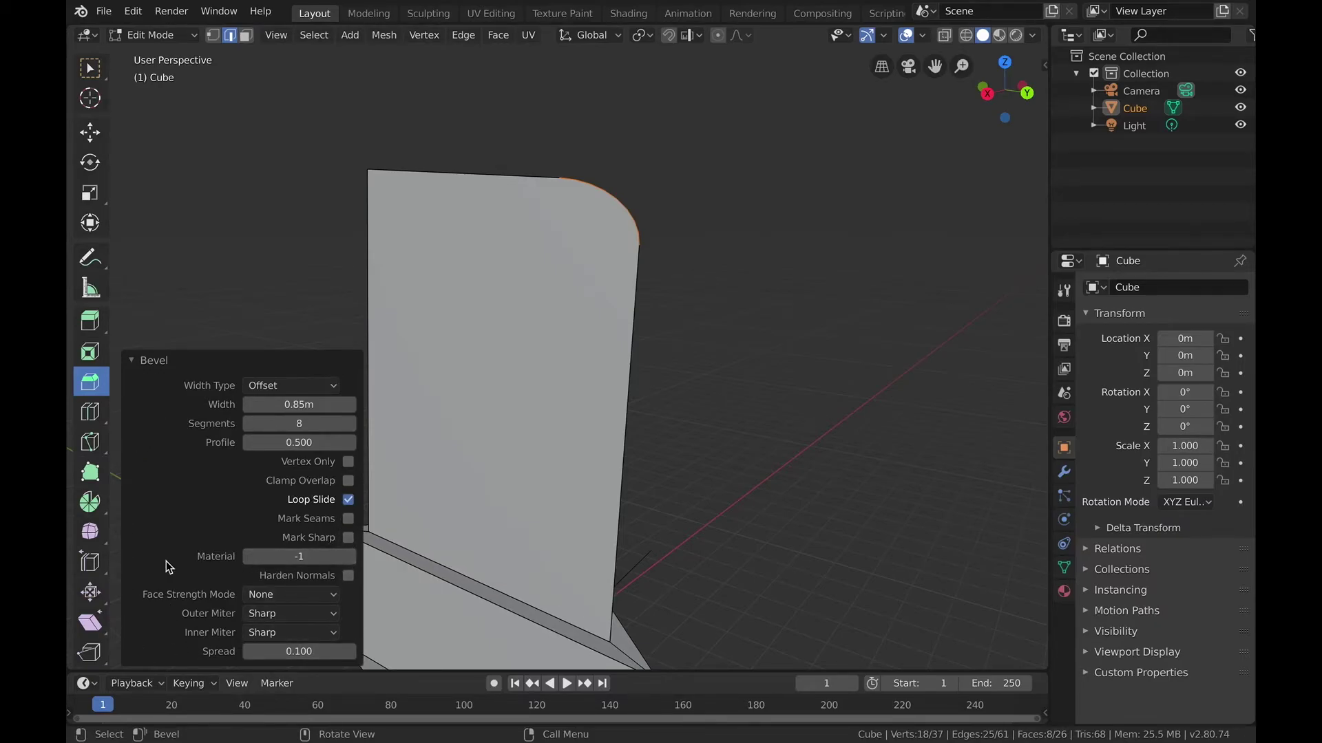
{"action": "left_click", "coordinate": [156, 362]}
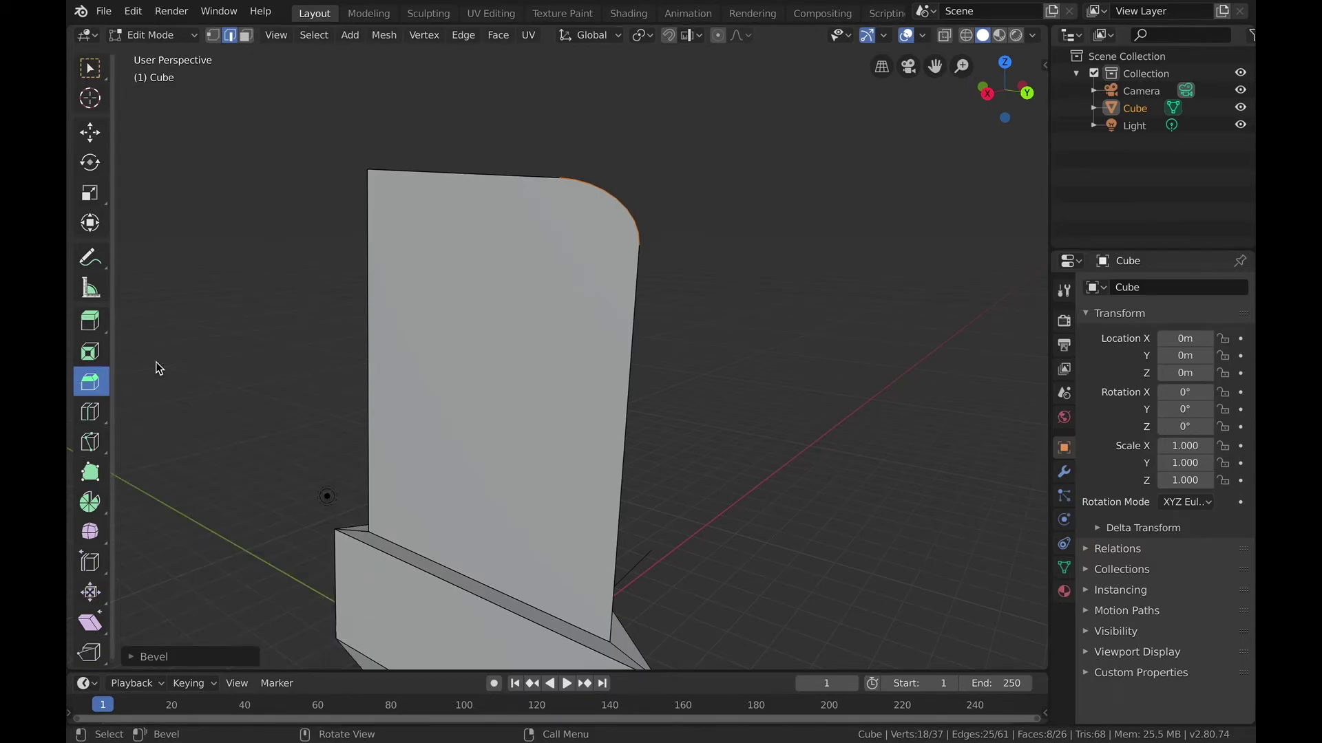
- Add a vertical loop cut with the Loop Cut tool that runs through the column's narrow side and the base below it
{"action": "left_click", "coordinate": [686, 261]}
{"action": "scroll", "coordinate": [686, 262], "scroll_direction": "down", "scroll_amount": 3}
{"action": "scroll", "coordinate": [686, 262], "scroll_direction": "left", "scroll_amount": 10}
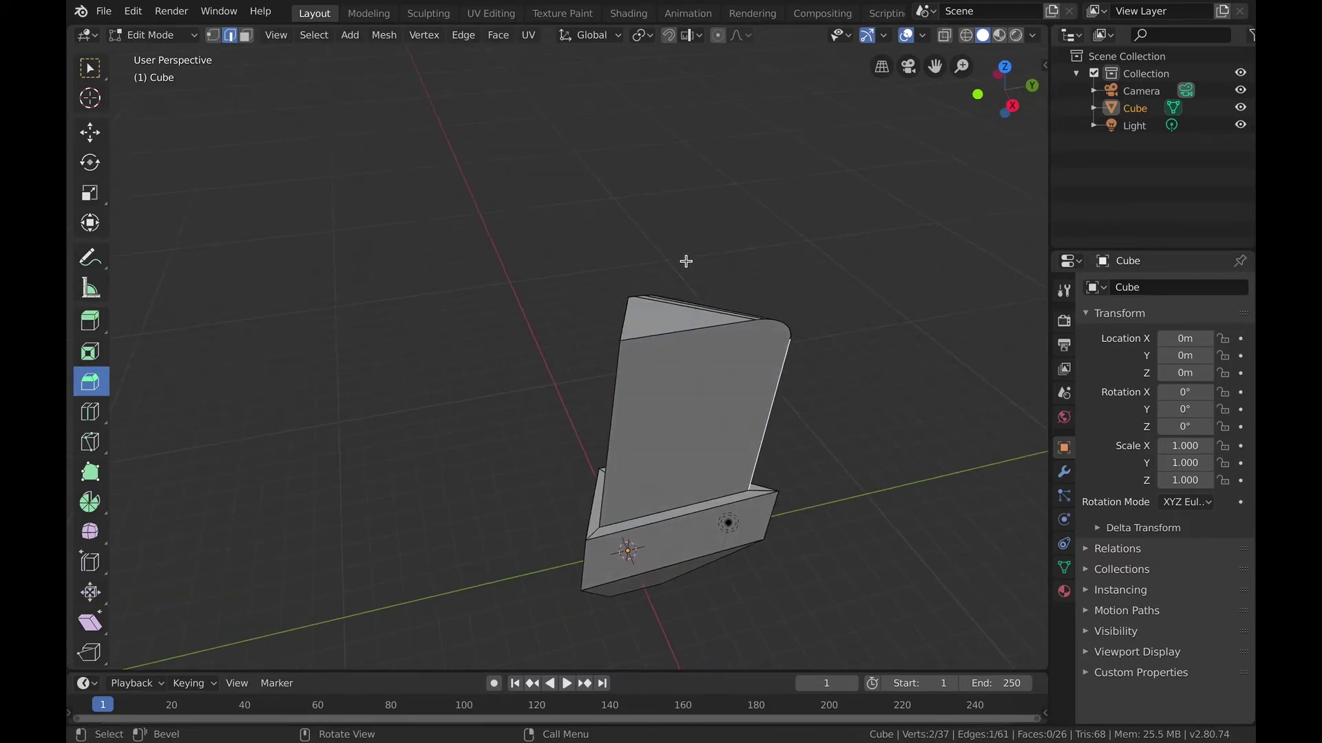
{"action": "left_click", "coordinate": [90, 411]}
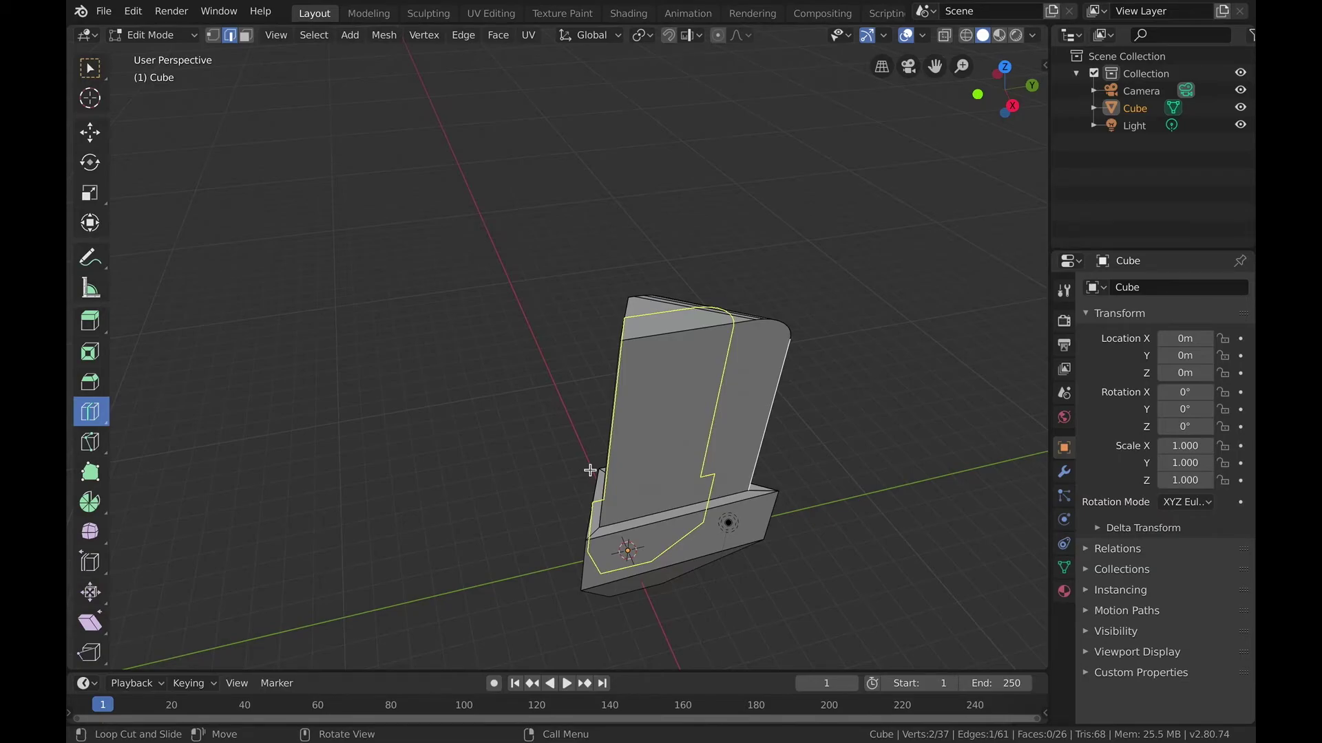
{"action": "scroll", "coordinate": [590, 470], "scroll_direction": "up", "scroll_amount": 5}
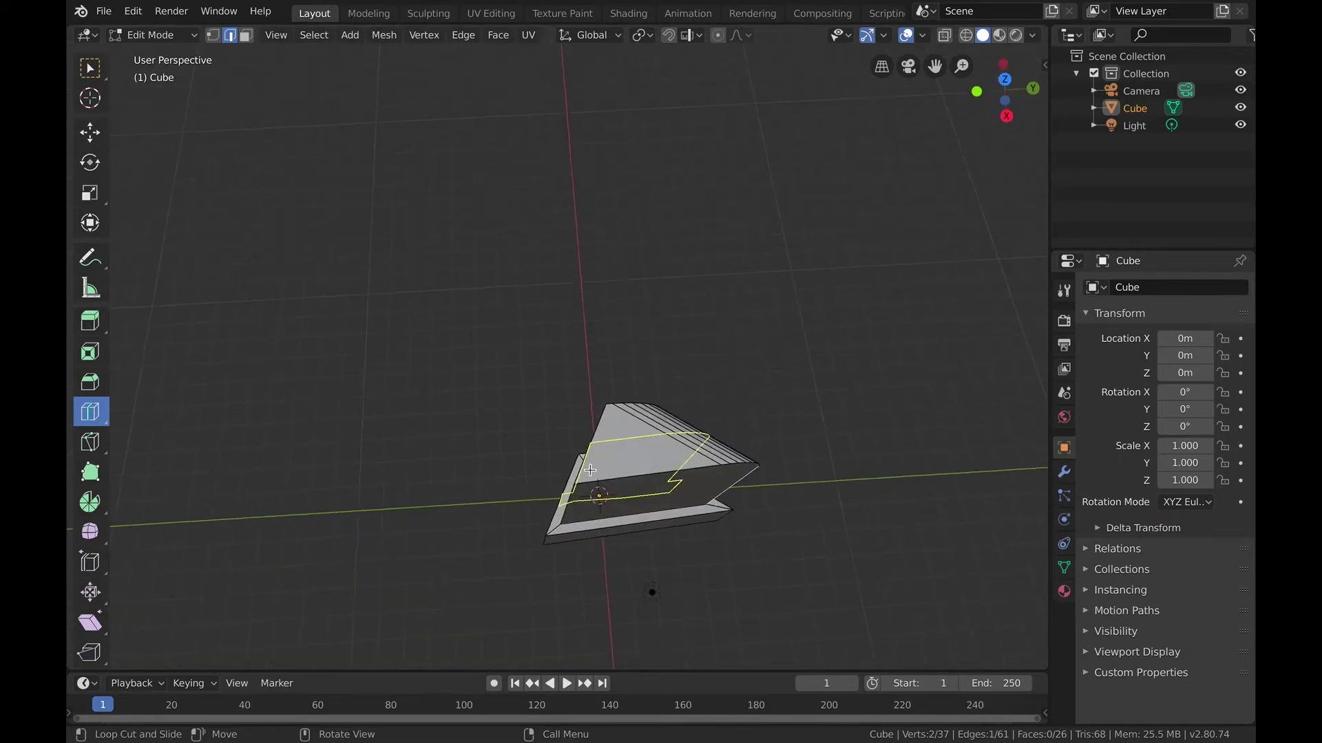
{"action": "scroll", "coordinate": [590, 470], "scroll_direction": "down", "scroll_amount": 10}
{"action": "scroll", "coordinate": [590, 470], "scroll_direction": "left", "scroll_amount": 10}
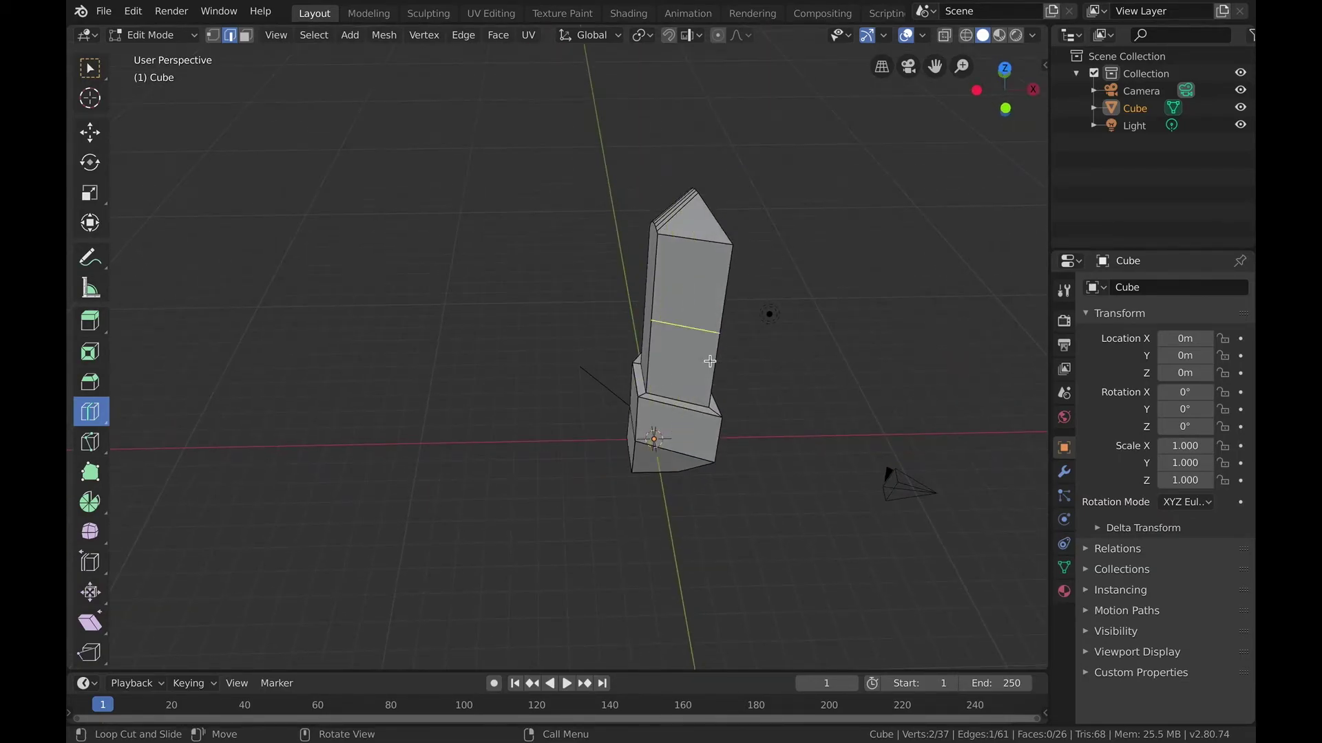
{"action": "middle_click_drag", "start_coordinate": [713, 323], "coordinate": [684, 377]}
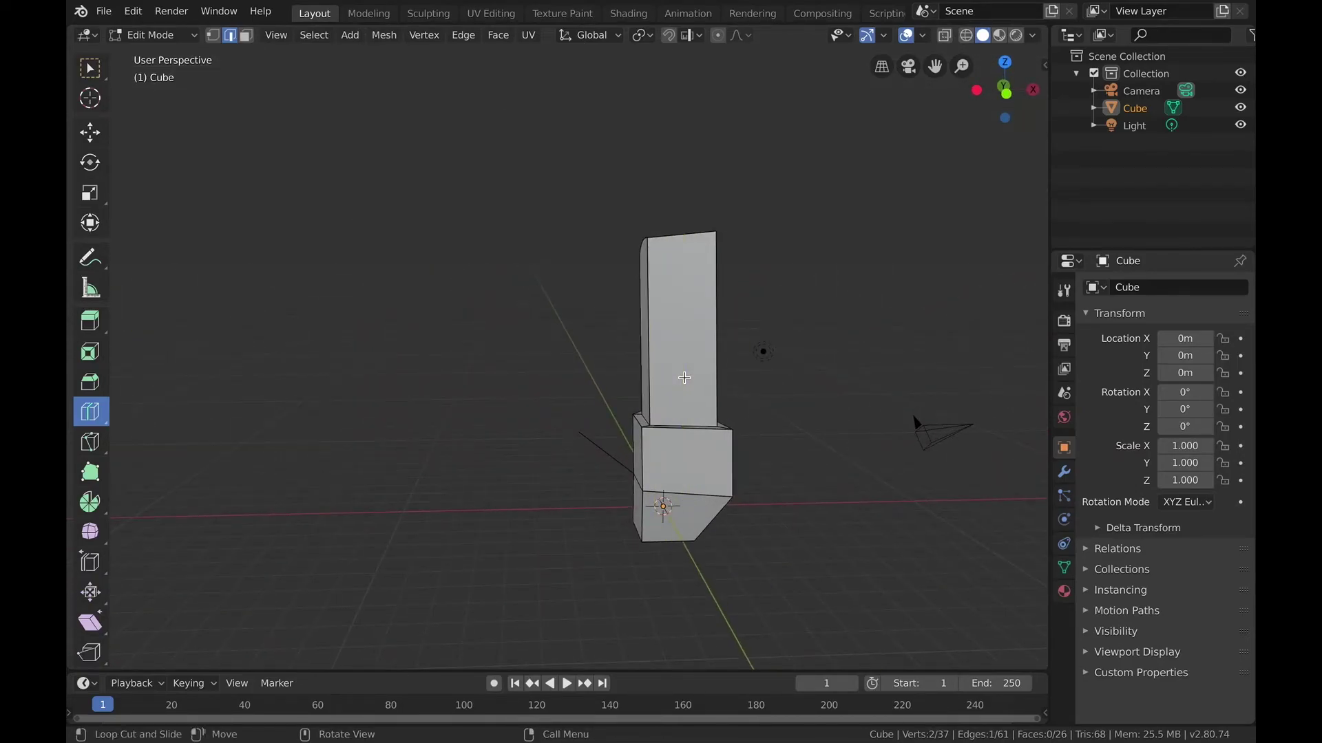
{"action": "middle_click_drag", "start_coordinate": [712, 325], "coordinate": [699, 324]}
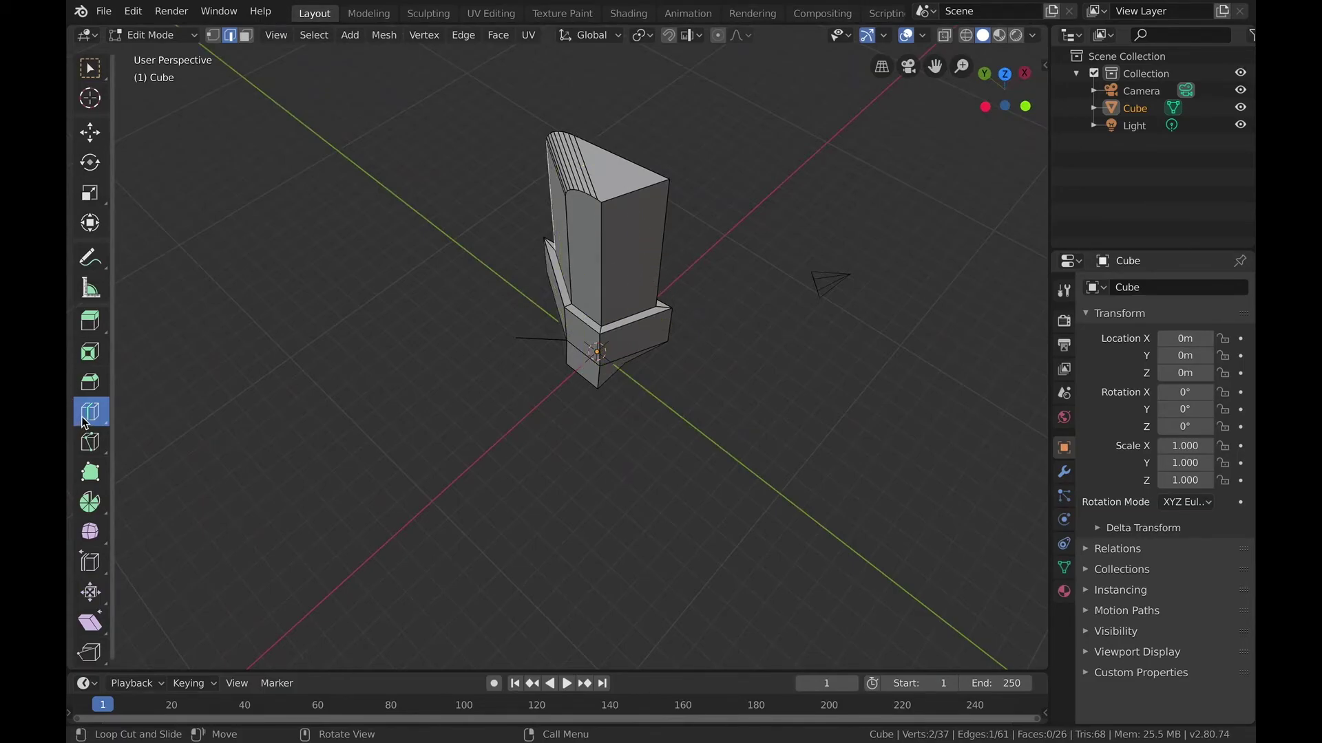
{"action": "middle_click_drag", "start_coordinate": [522, 198], "coordinate": [450, 298], "text": "shift"}
{"action": "middle_click_drag", "start_coordinate": [573, 381], "coordinate": [537, 310]}
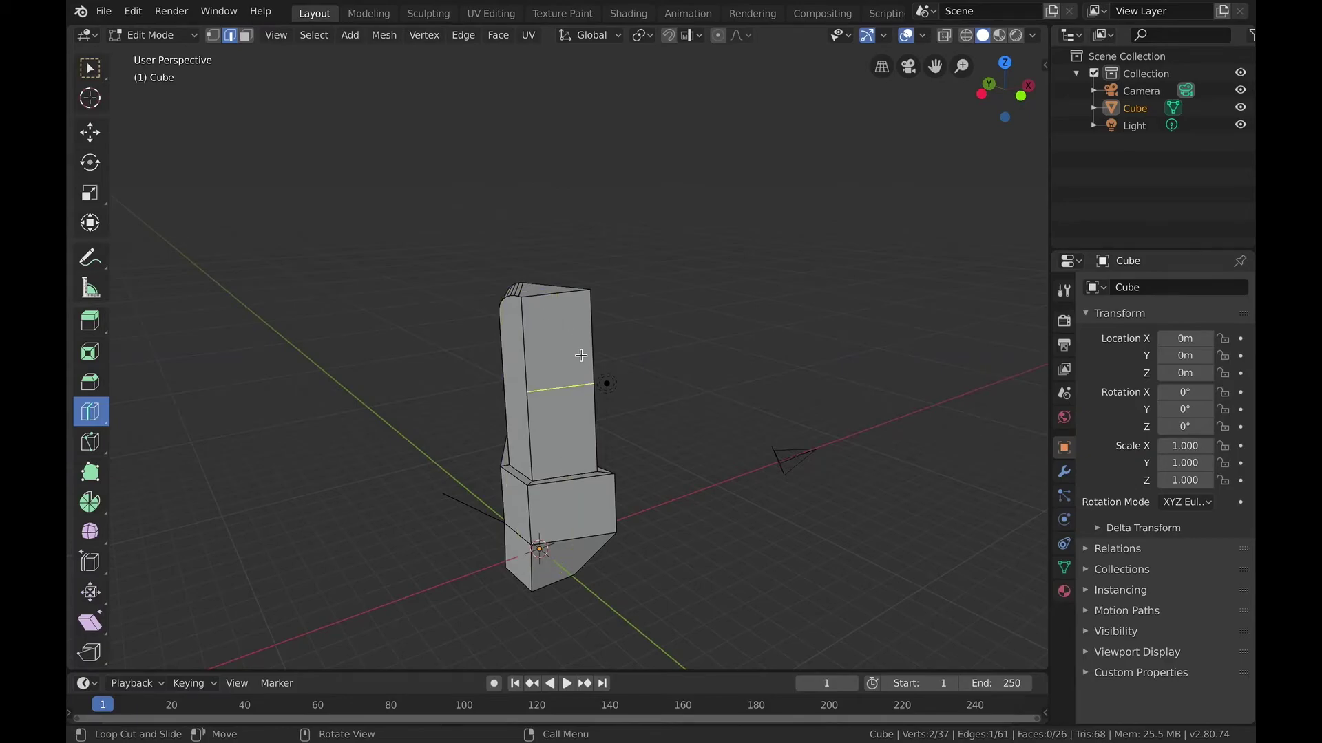
{"action": "middle_click_drag", "start_coordinate": [557, 471], "coordinate": [564, 488]}
{"action": "left_click", "coordinate": [566, 460]}
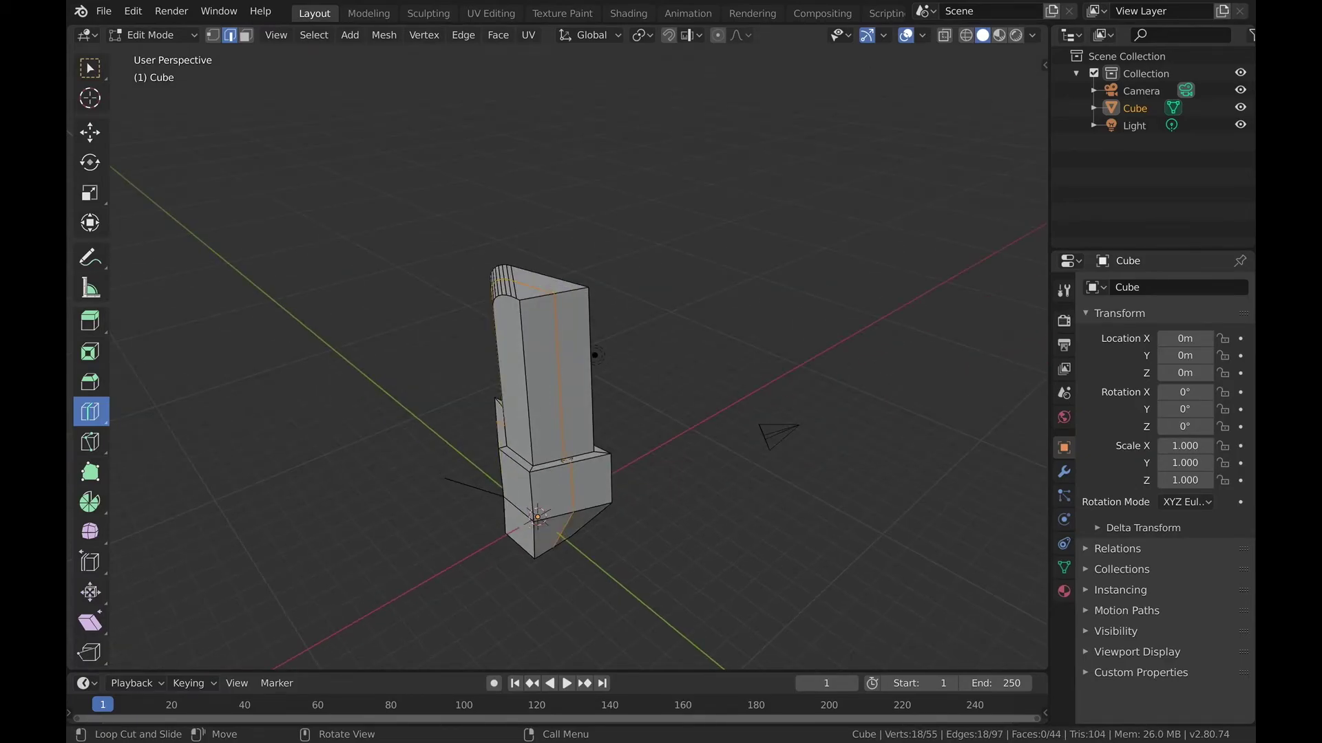
- Slide the new edge loop towards one corner of the column's narrow side and add a second vertical loop cut near the opposite corner
{"action": "key", "text": "g"}
{"action": "key", "text": "g"}
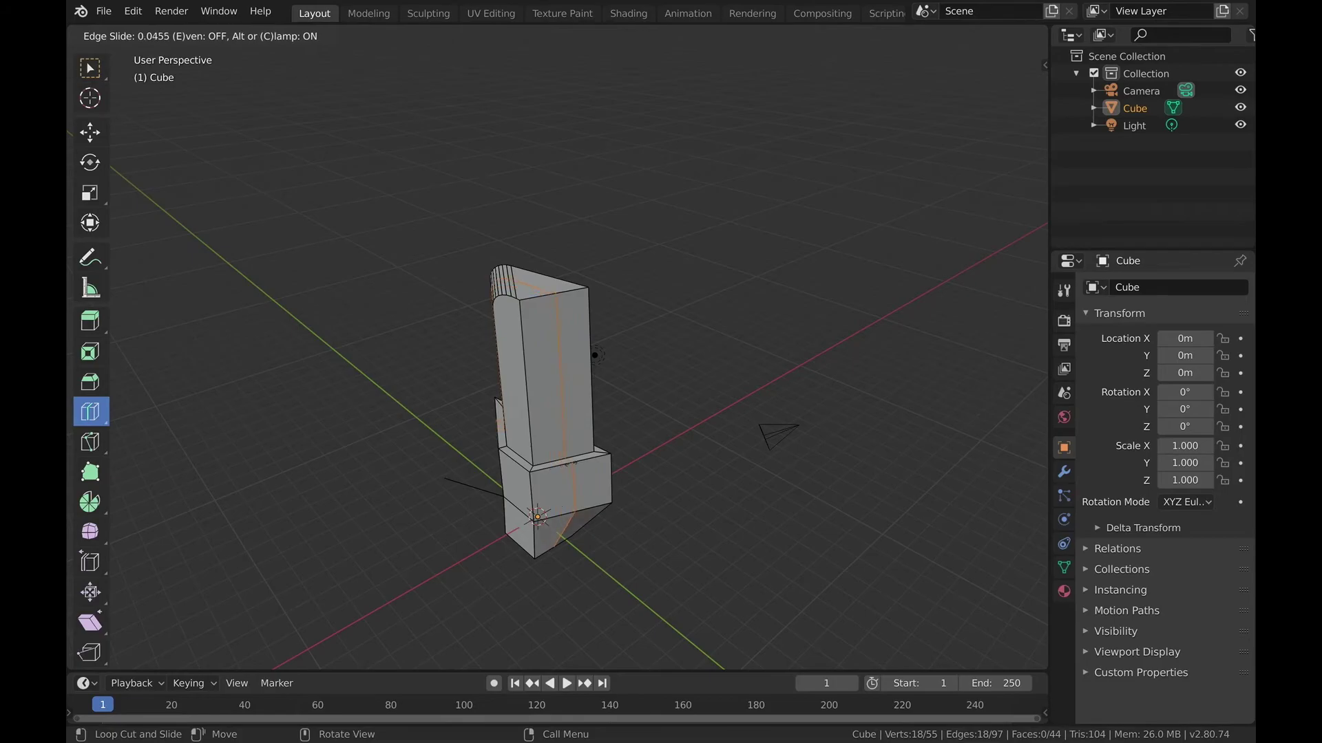
{"action": "left_click", "coordinate": [551, 470]}
{"action": "left_click_drag", "start_coordinate": [551, 470], "coordinate": [589, 463]}
- Look over the remaining mesh editing tools and examine the column's bevel and loop cuts from all around
{"action": "middle_click_drag", "start_coordinate": [581, 466], "coordinate": [68, 542]}
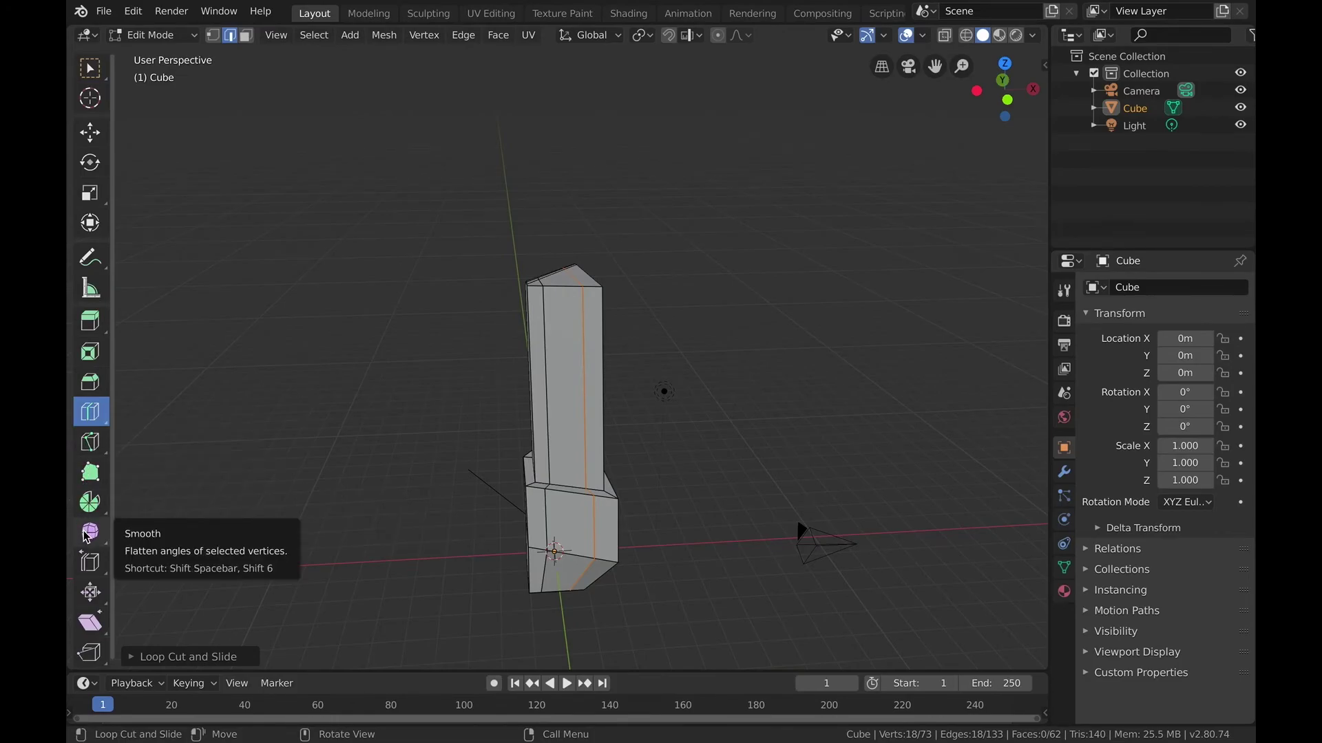
{"action": "scroll", "coordinate": [86, 562], "scroll_direction": "down", "scroll_amount": 1}
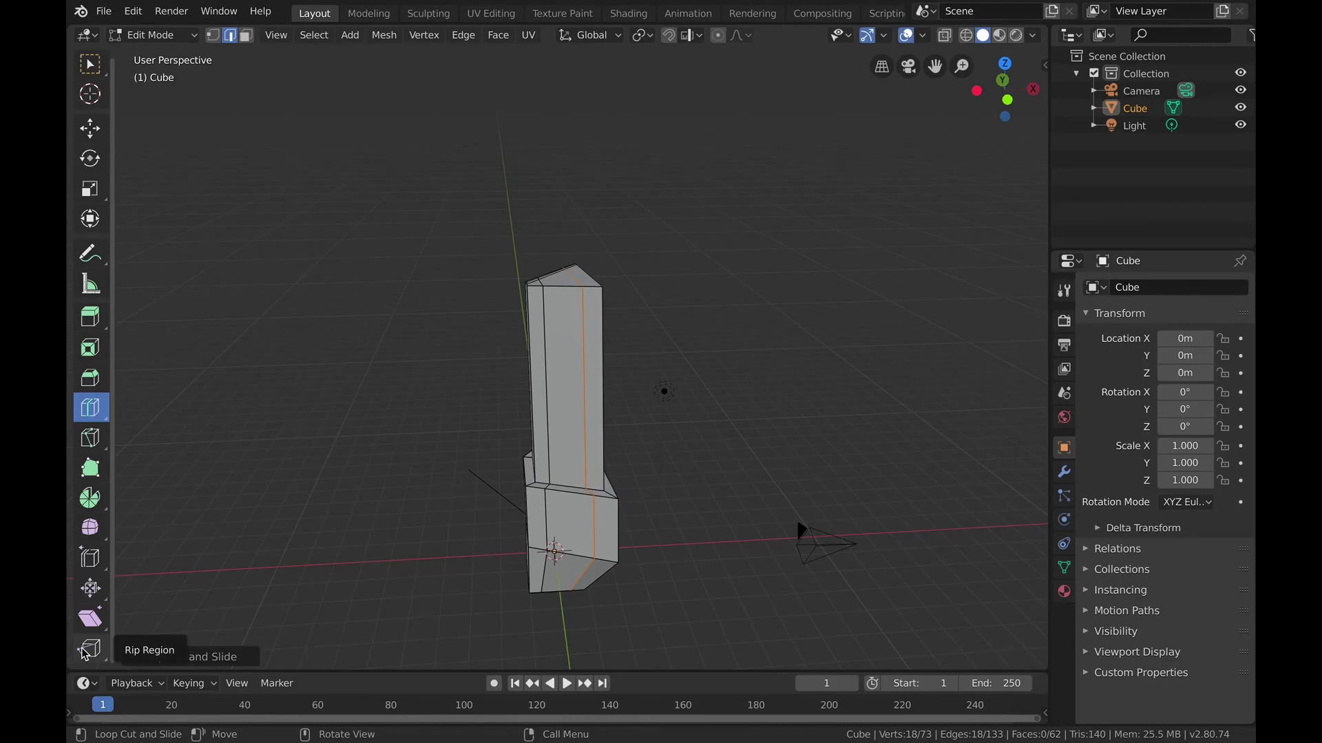
{"action": "scroll", "coordinate": [83, 654], "scroll_direction": "up", "scroll_amount": 1}
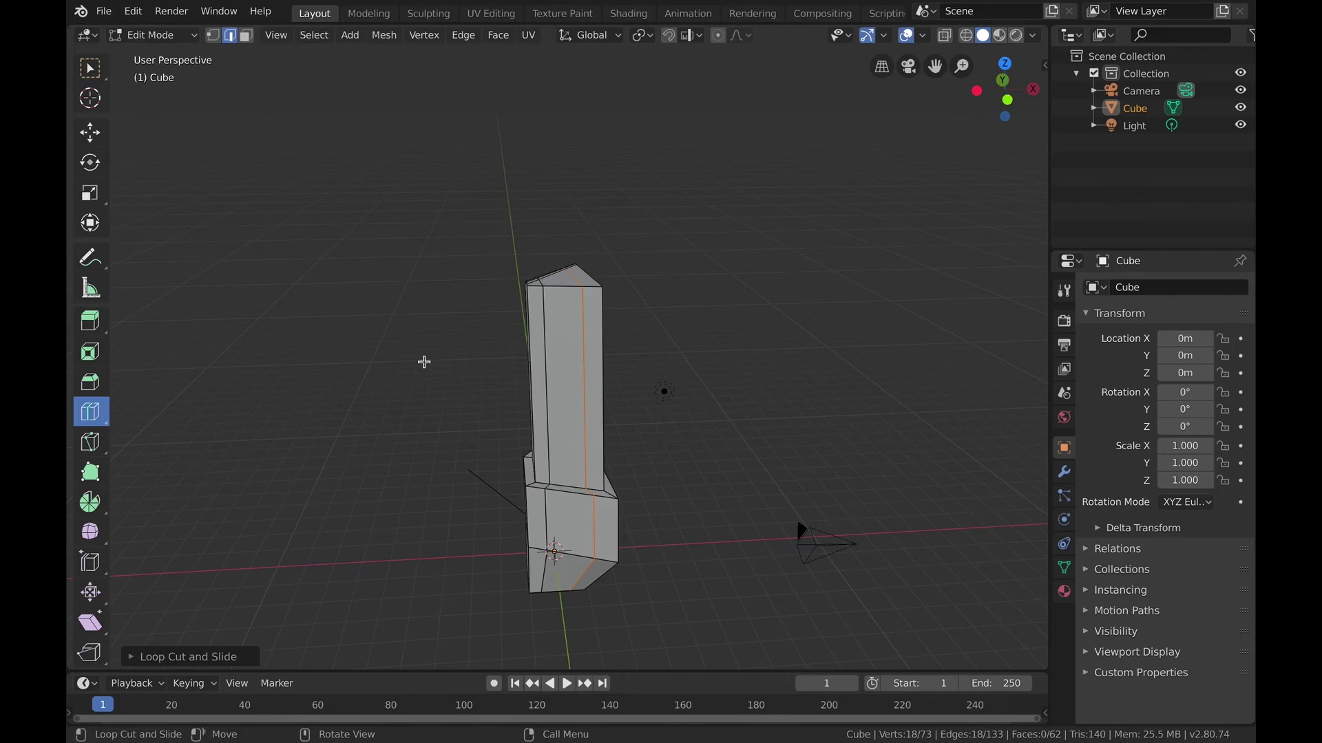
{"action": "scroll", "coordinate": [424, 362], "scroll_direction": "left", "scroll_amount": 10}
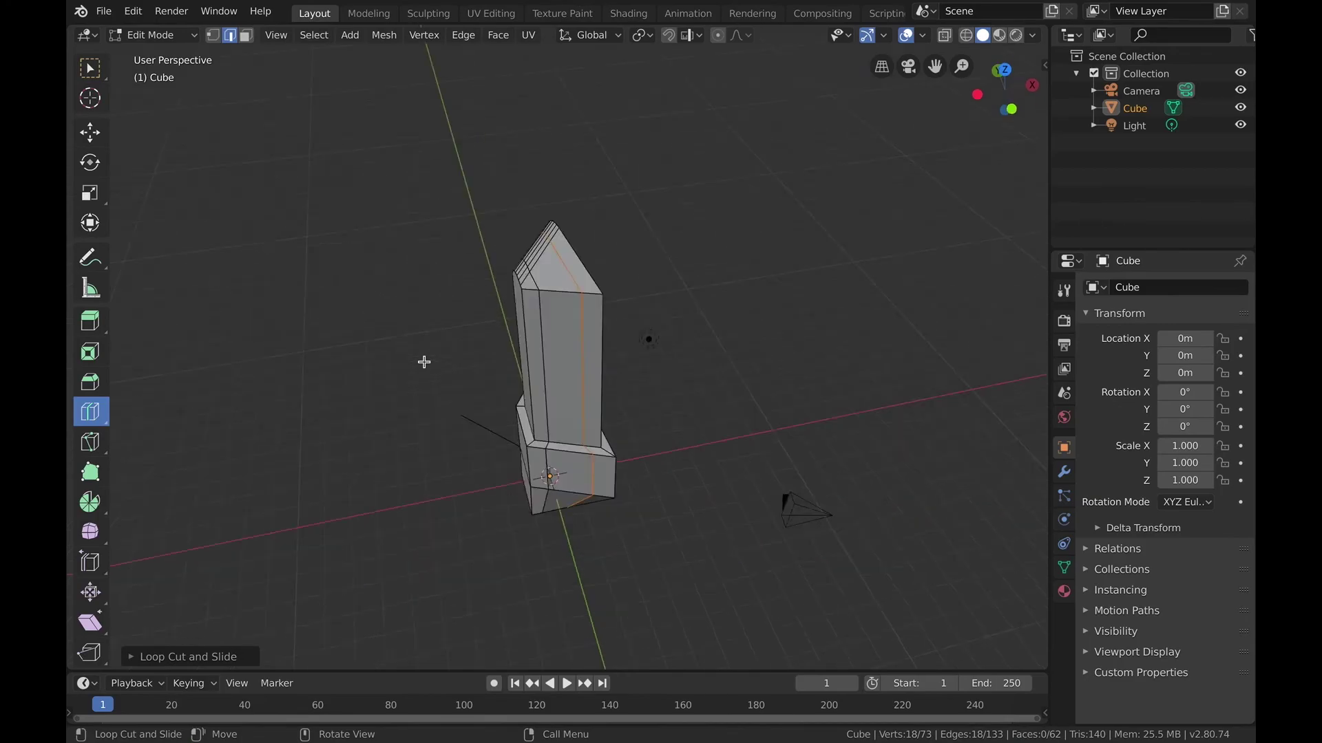
{"action": "scroll", "coordinate": [424, 362], "scroll_direction": "right", "scroll_amount": 10}
{"action": "scroll", "coordinate": [424, 362], "scroll_direction": "left", "scroll_amount": 10}
{"action": "scroll", "coordinate": [424, 363], "scroll_direction": "right", "scroll_amount": 5}
{"action": "scroll", "coordinate": [424, 362], "scroll_direction": "right", "scroll_amount": 10}
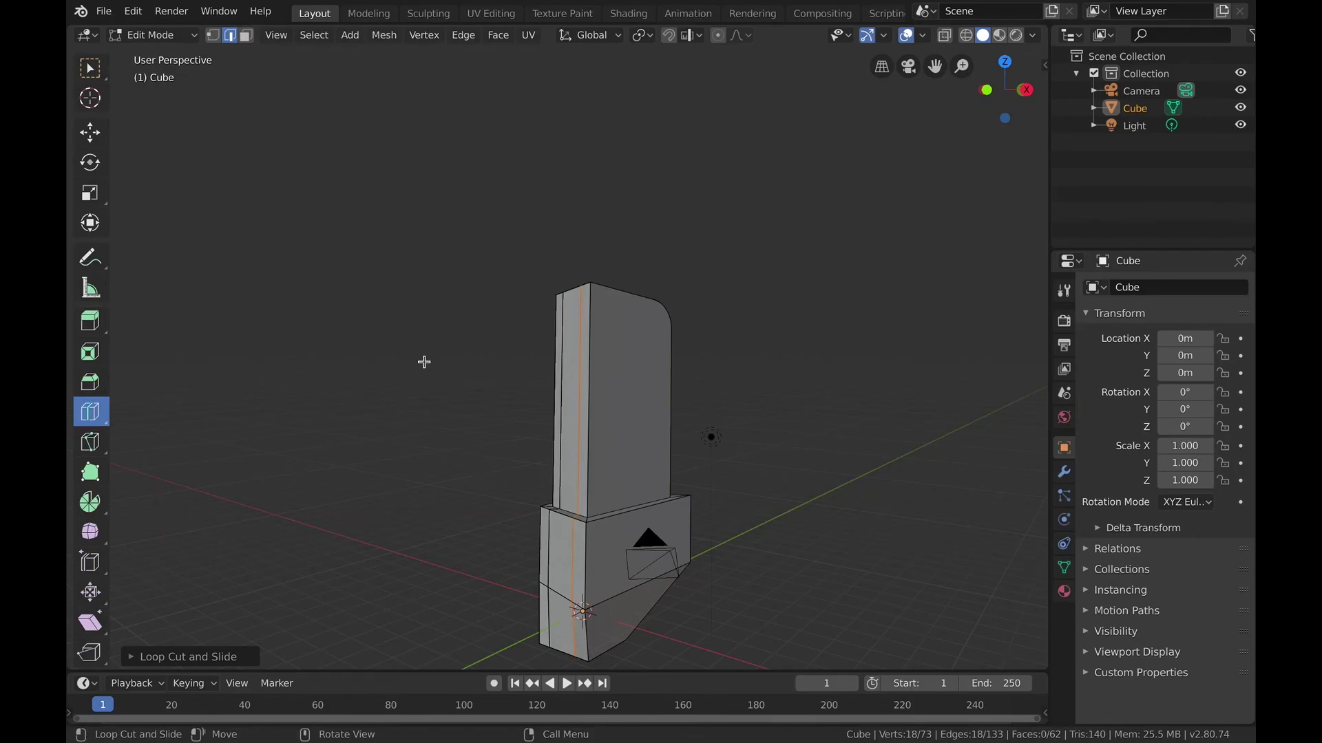
{"action": "scroll", "coordinate": [424, 362], "scroll_direction": "left", "scroll_amount": 15}
{"action": "scroll", "coordinate": [424, 362], "scroll_direction": "left", "scroll_amount": 2}
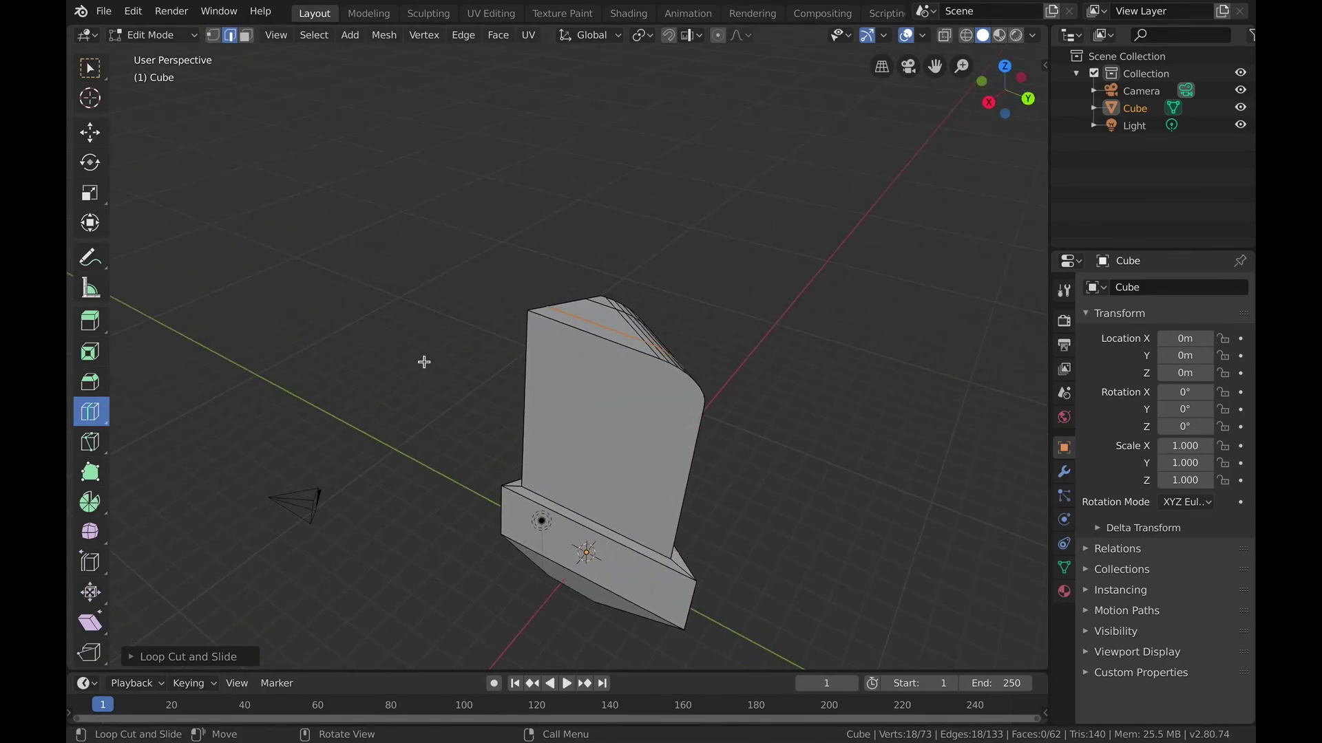
{"action": "scroll", "coordinate": [424, 362], "scroll_direction": "left", "scroll_amount": 5}
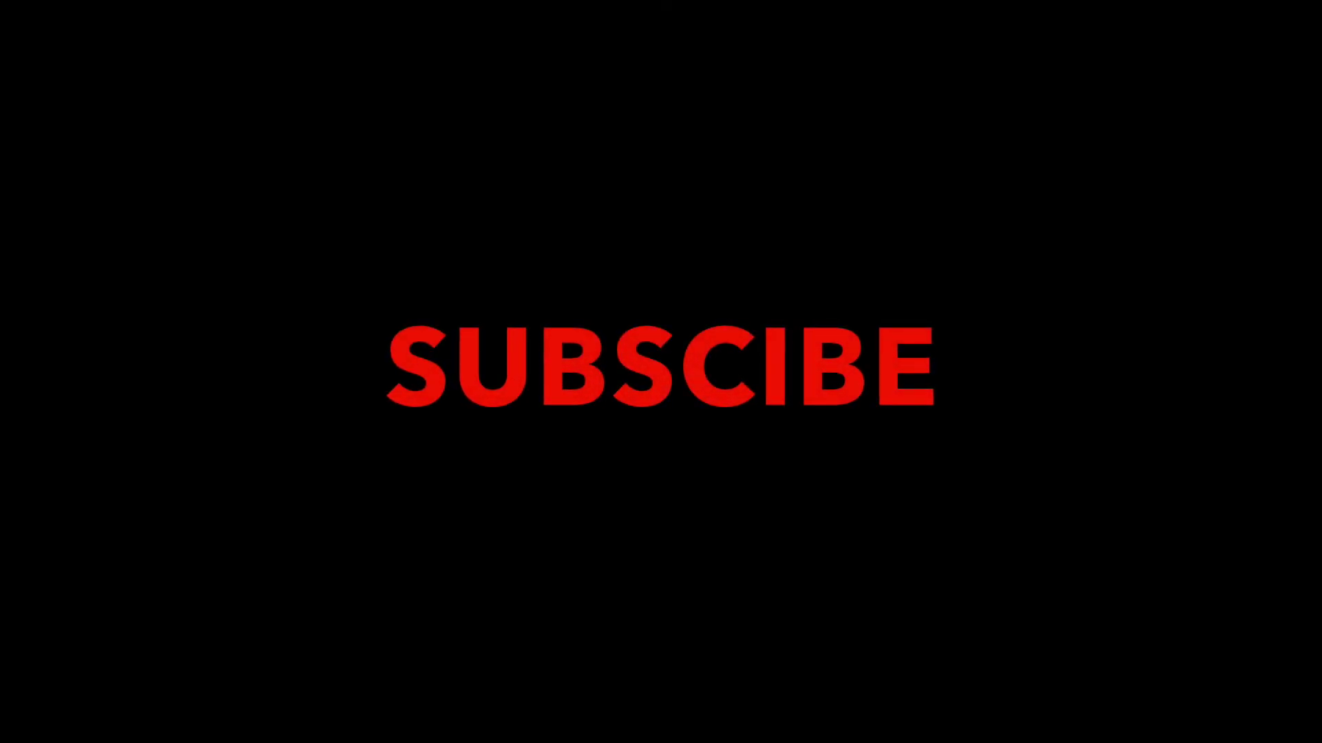